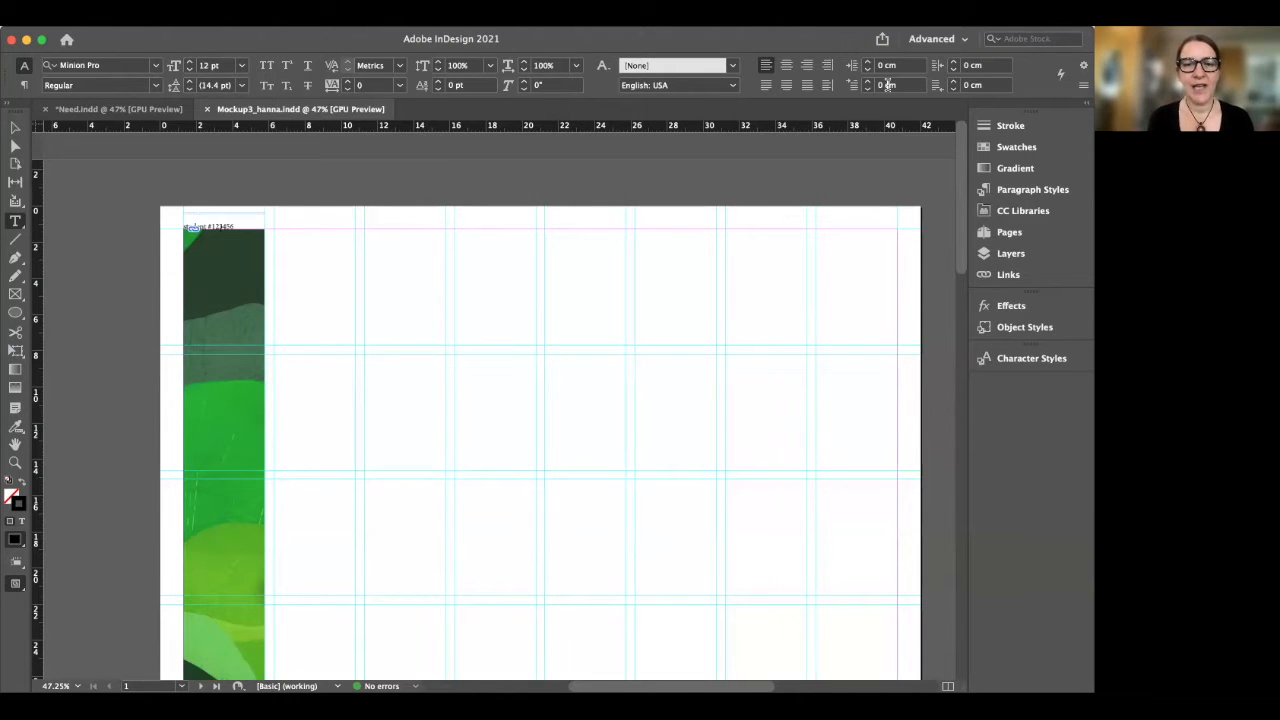
Look through the three pages of Mockup3_hanna.indd and return to page 1
click(985, 232)
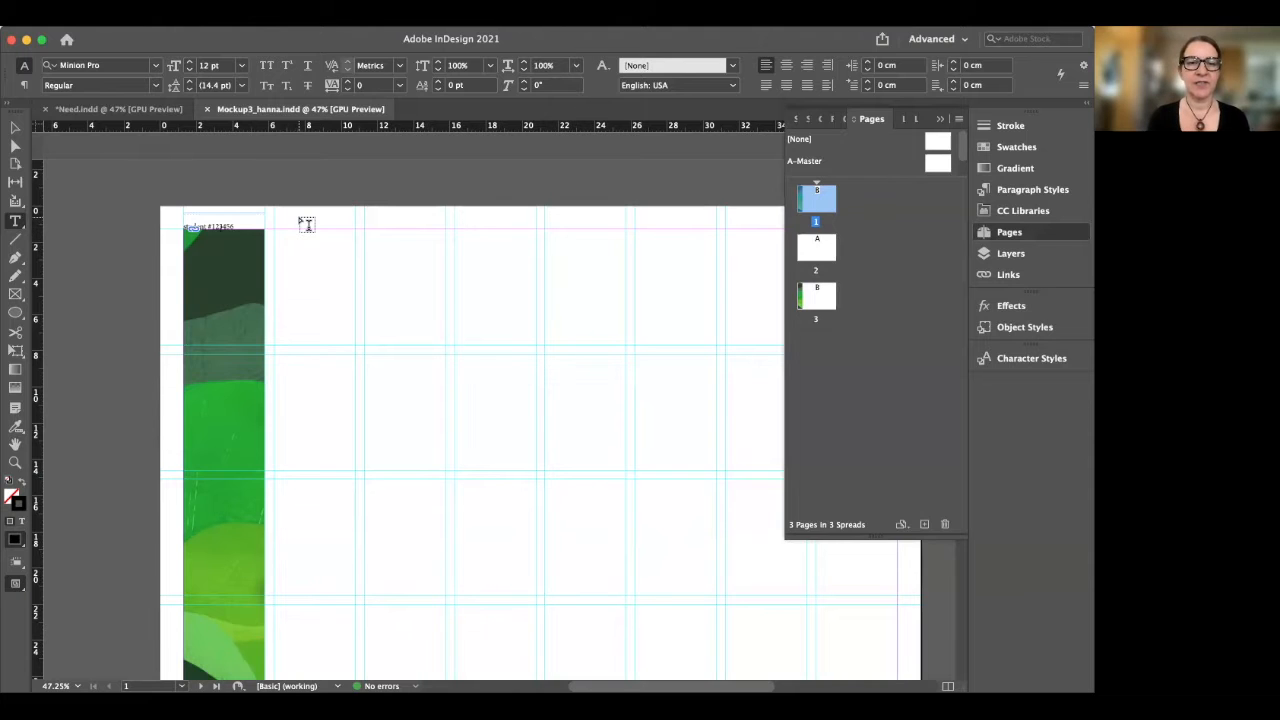
scroll(307, 224, down, 10)
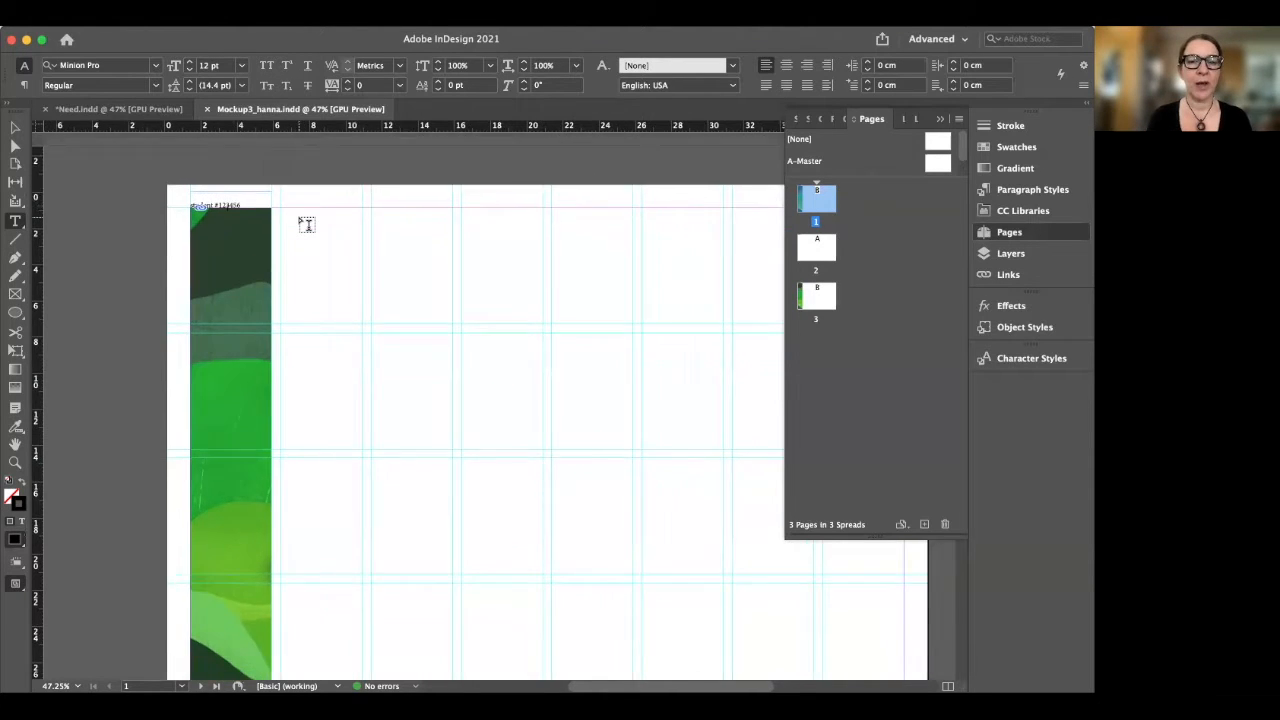
scroll(307, 224, down, 8)
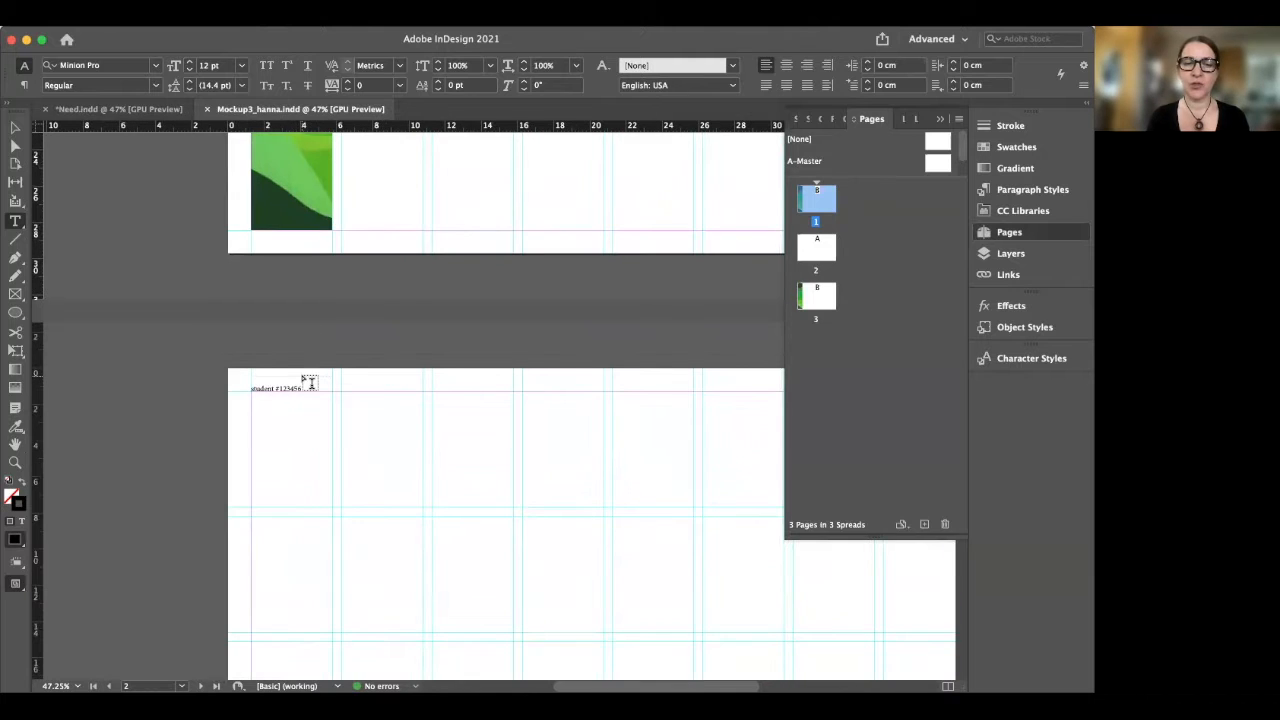
scroll(309, 383, down, 8)
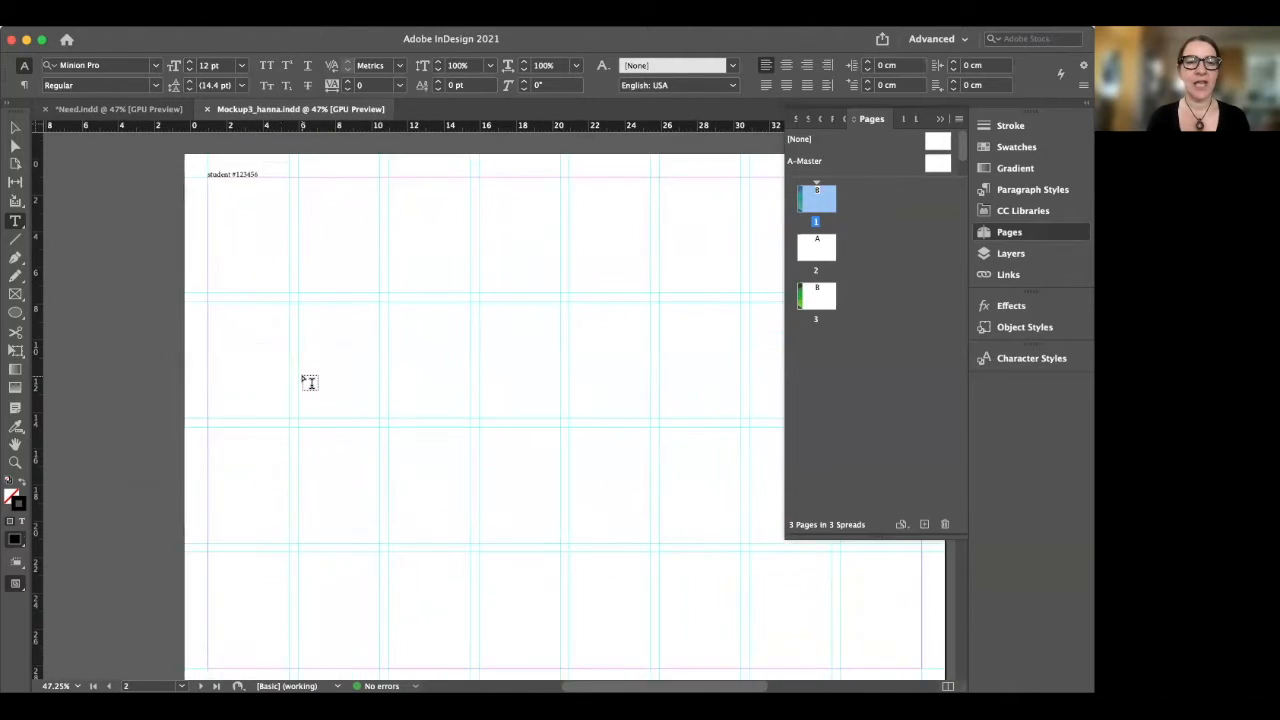
scroll(309, 383, down, 10)
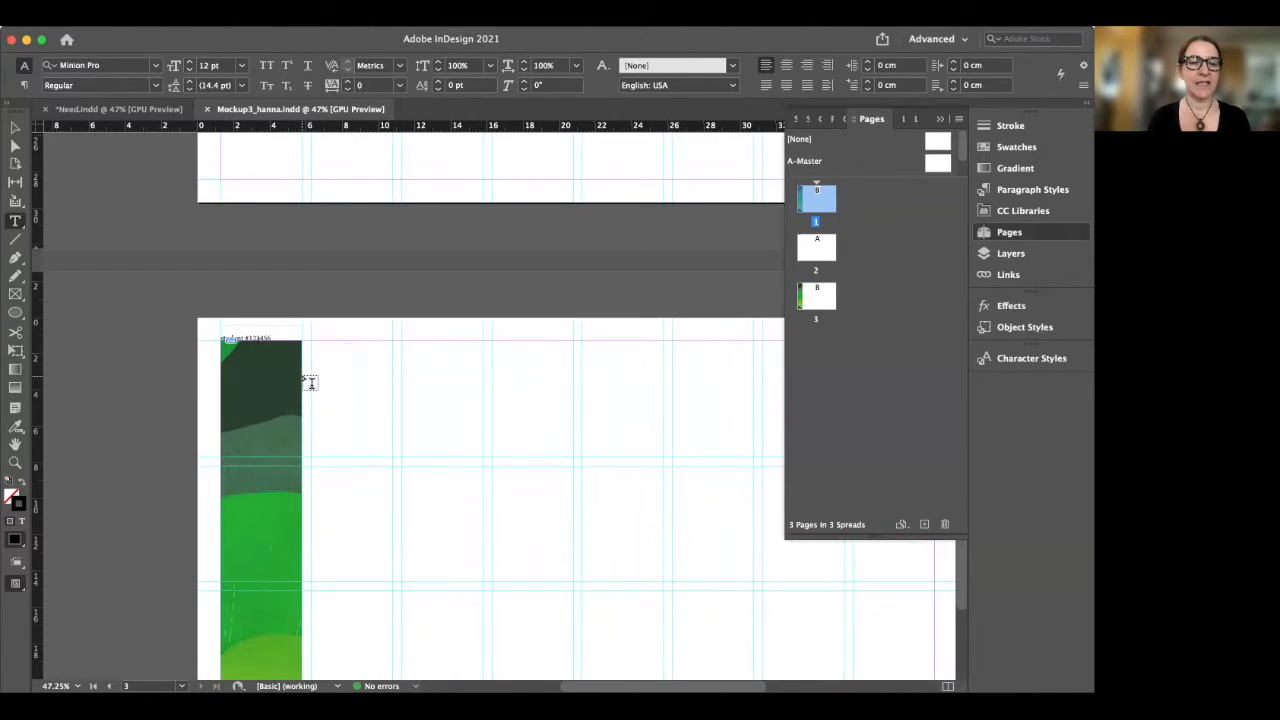
scroll(309, 380, down, 3)
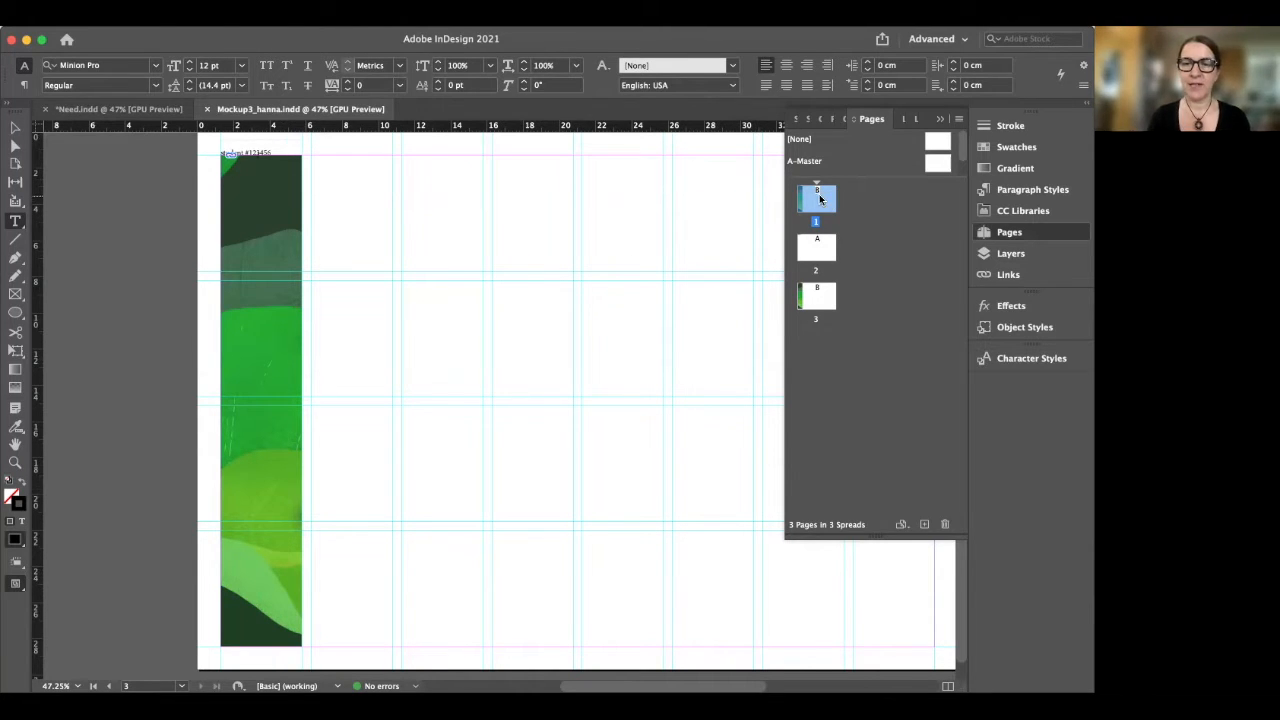
click(816, 248)
click(816, 200)
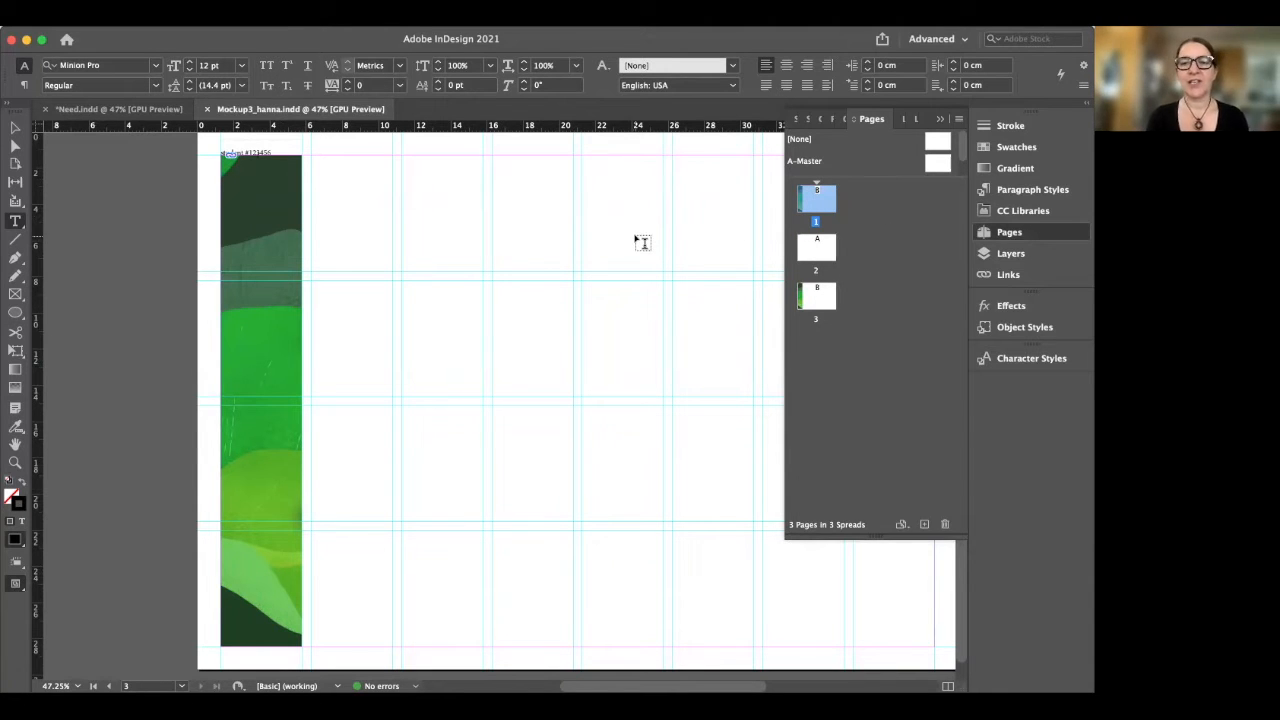
scroll(543, 278, up, 10)
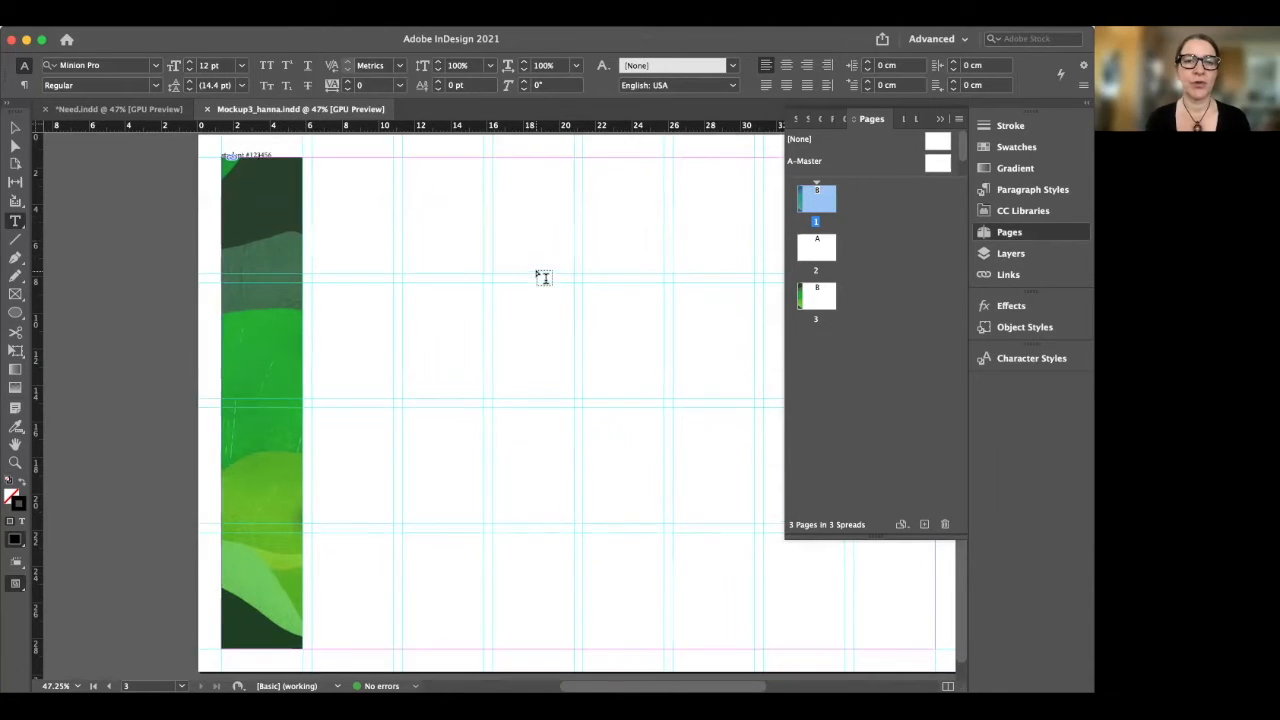
scroll(543, 278, right, 3)
scroll(543, 278, down, 2)
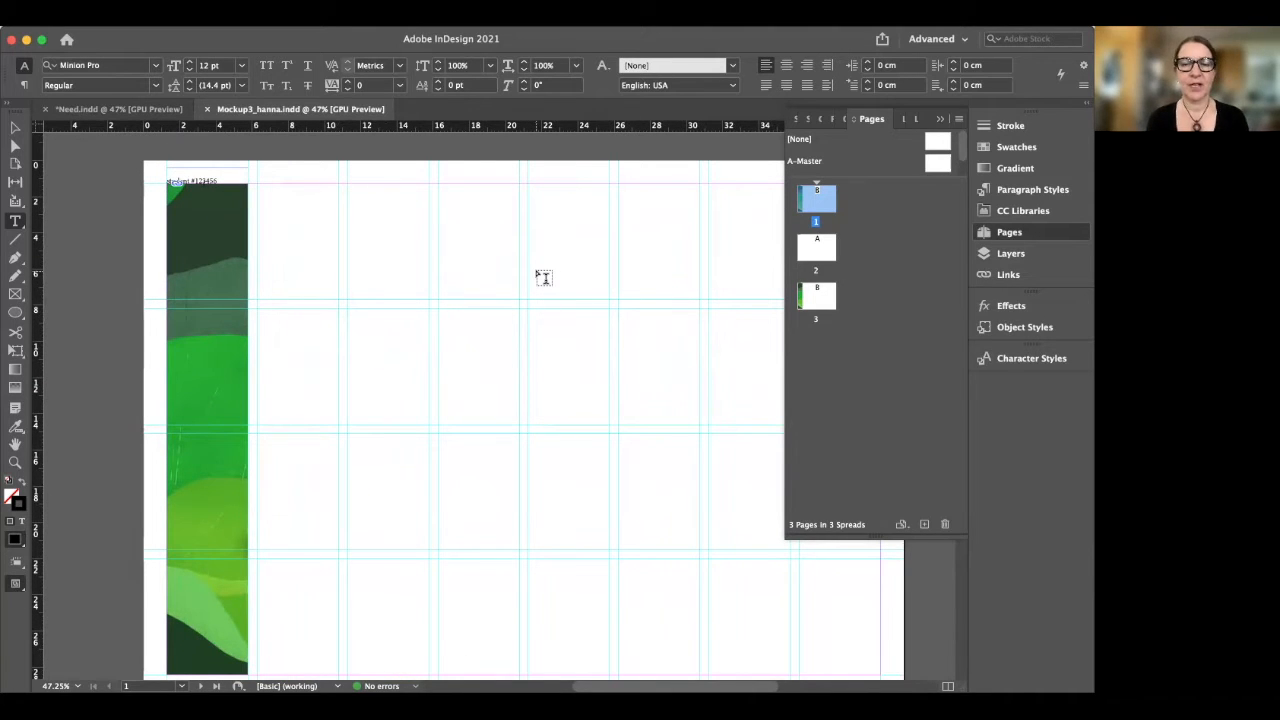
Examine the finished Need.indd layout as a reference and compare it with page 1 of the Mockup3_hanna.indd mockup
click(113, 110)
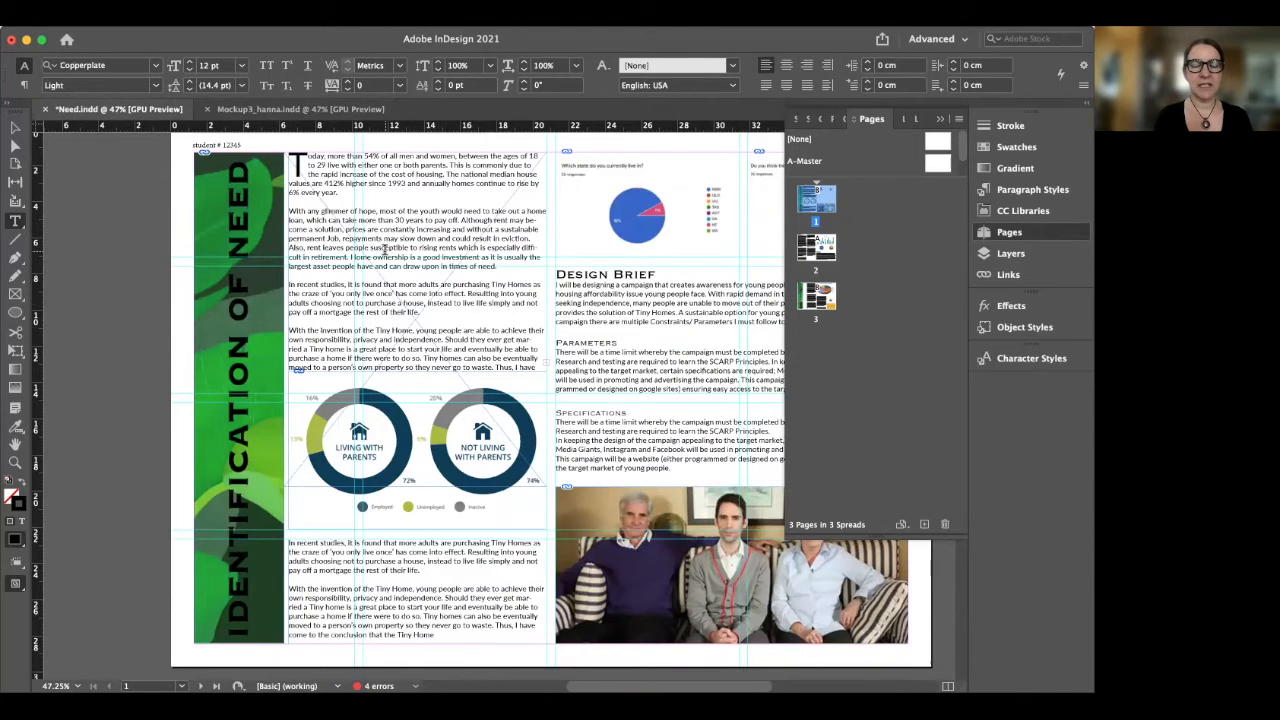
scroll(384, 249, right, 3)
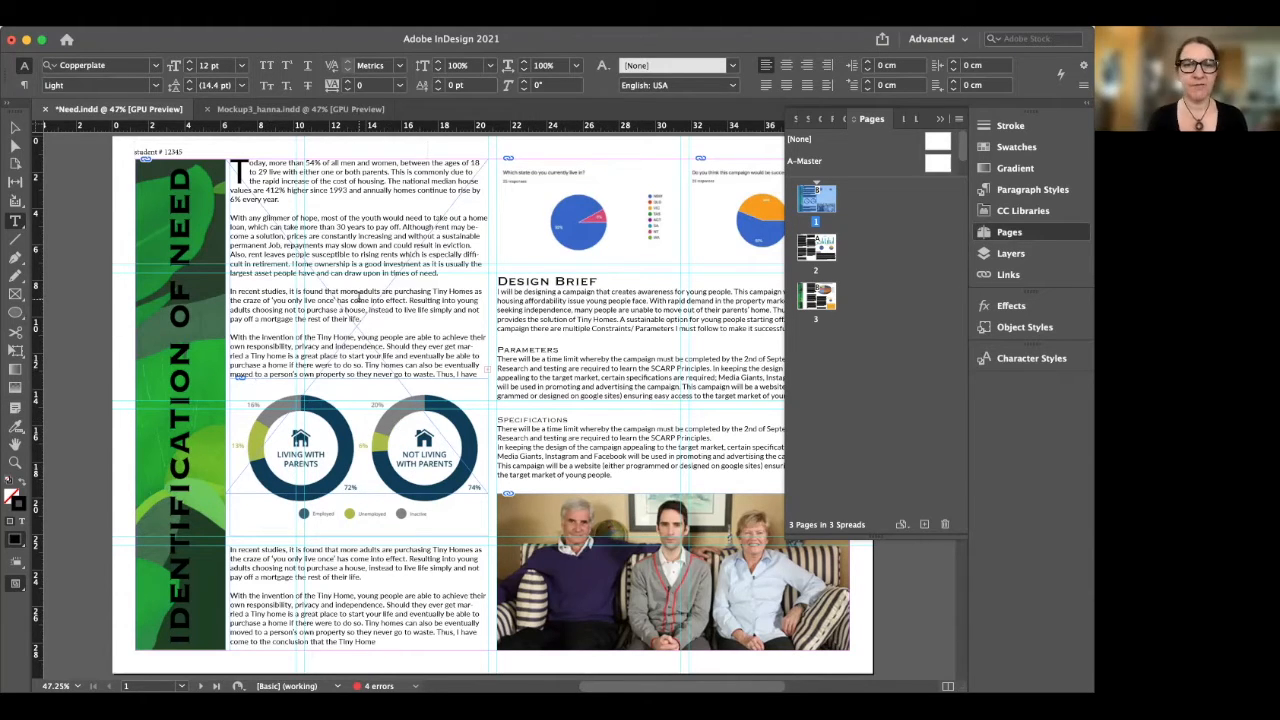
click(243, 112)
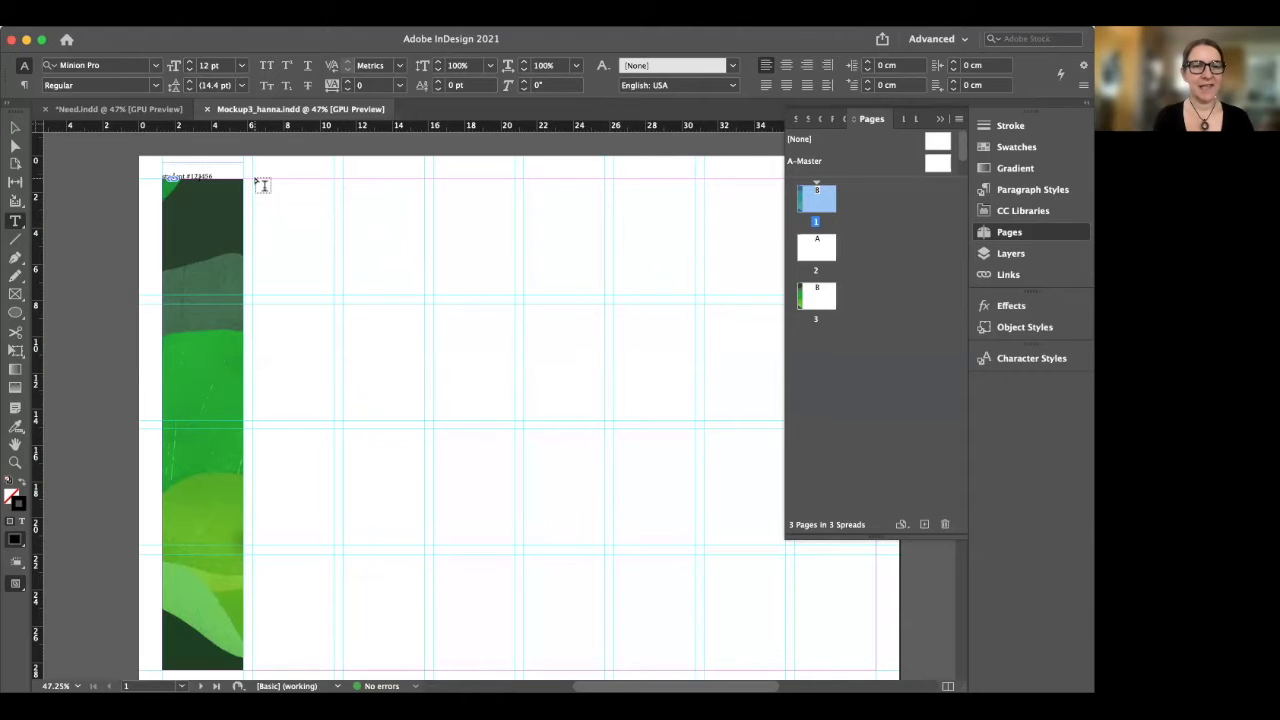
click(140, 112)
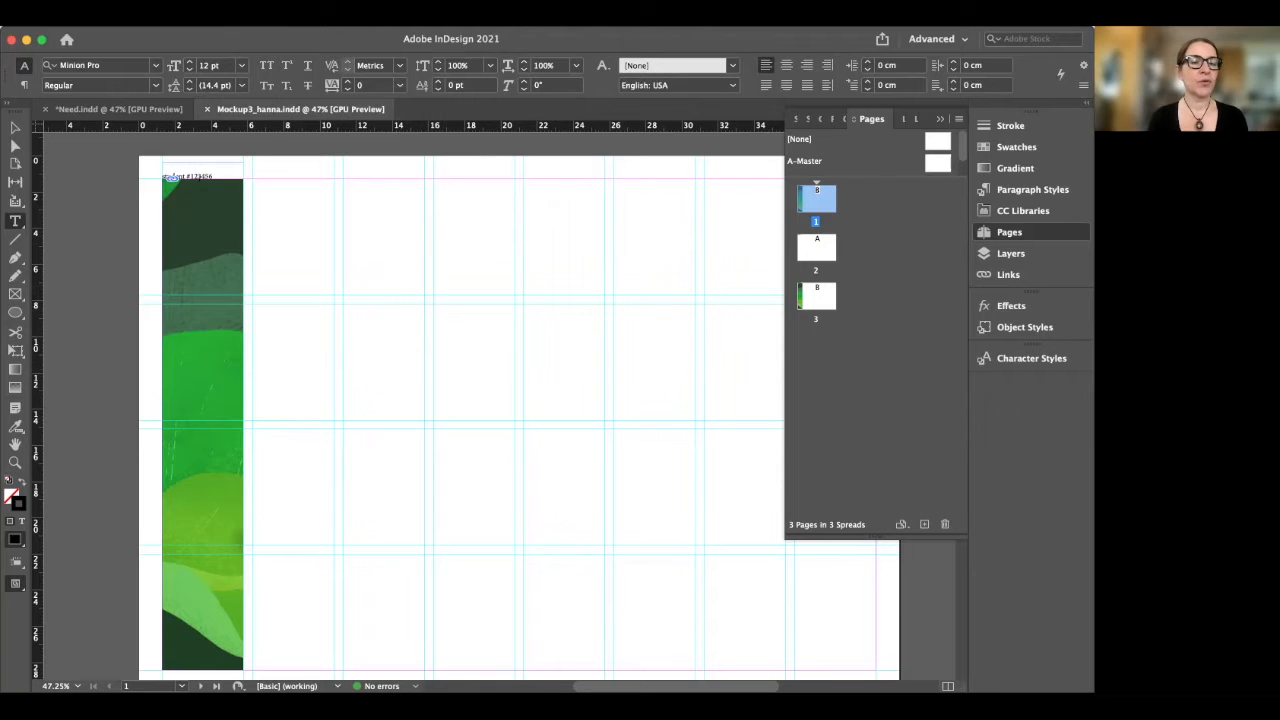
Place Lorem ipsum .docx from the TEXT folder beside the leafy strip, in a text frame about 14.49 cm wide and 13.33 cm high
click(108, 16)
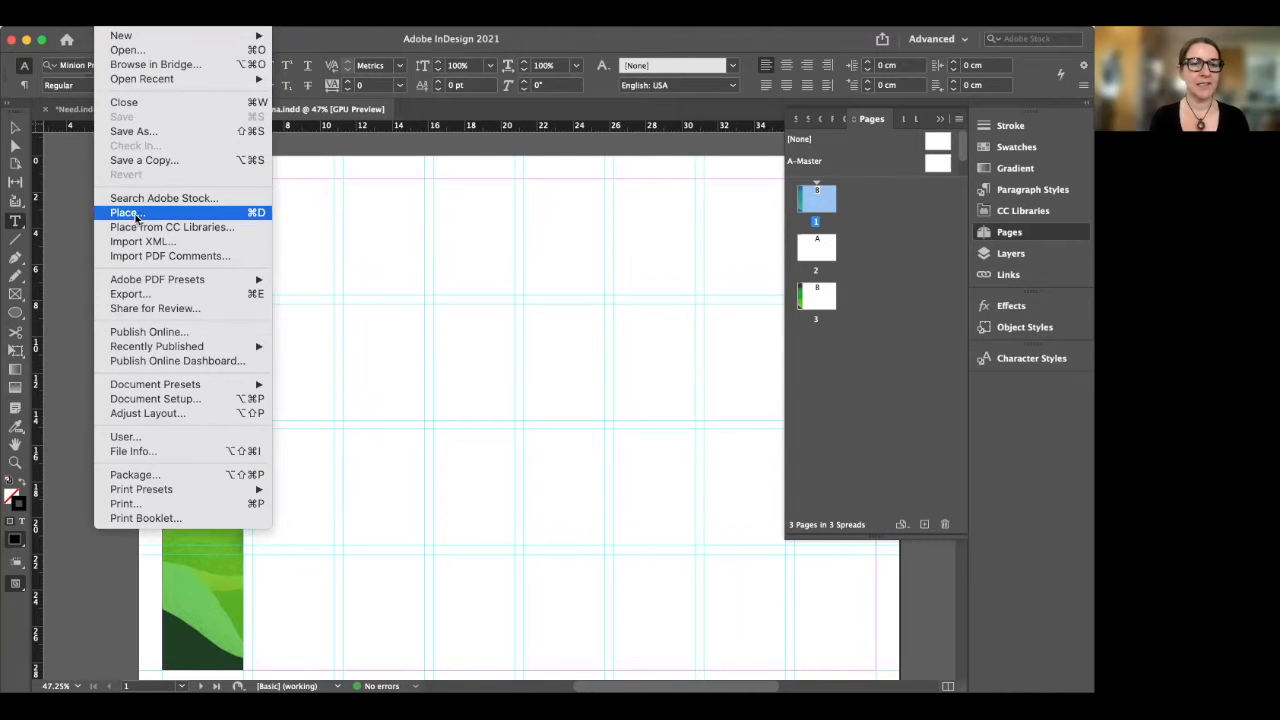
click(124, 213)
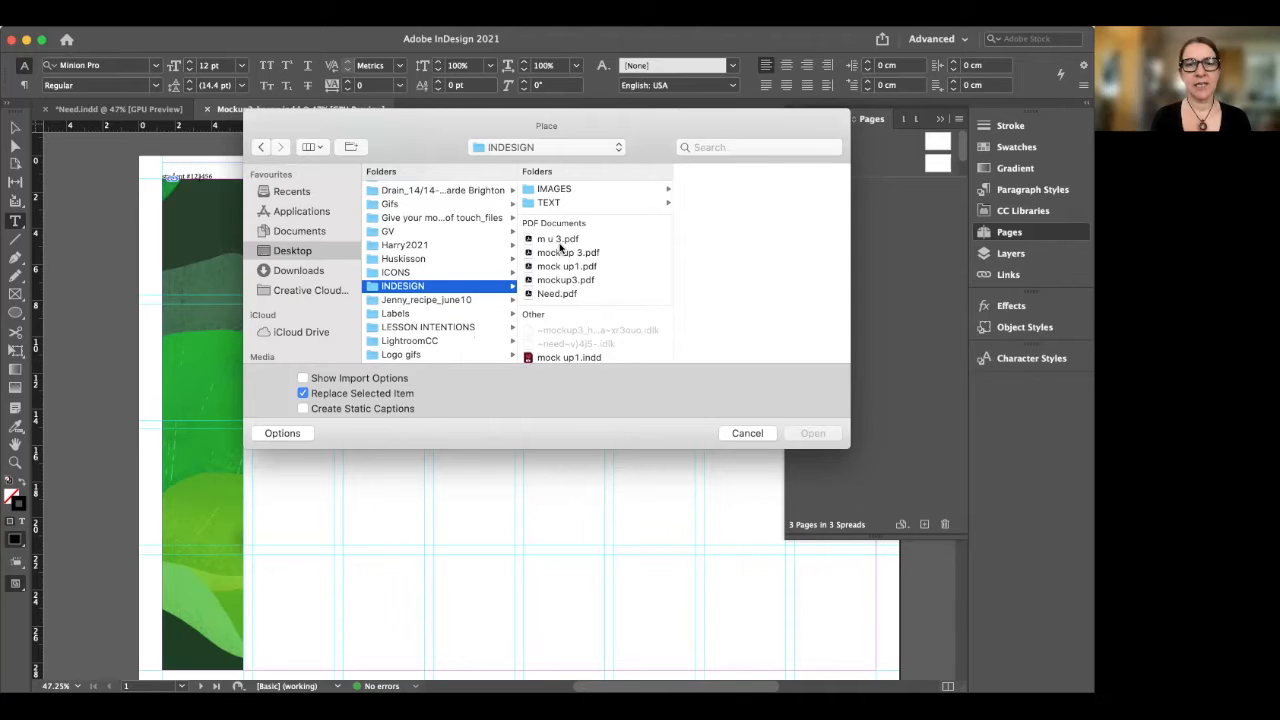
click(554, 202)
click(726, 203)
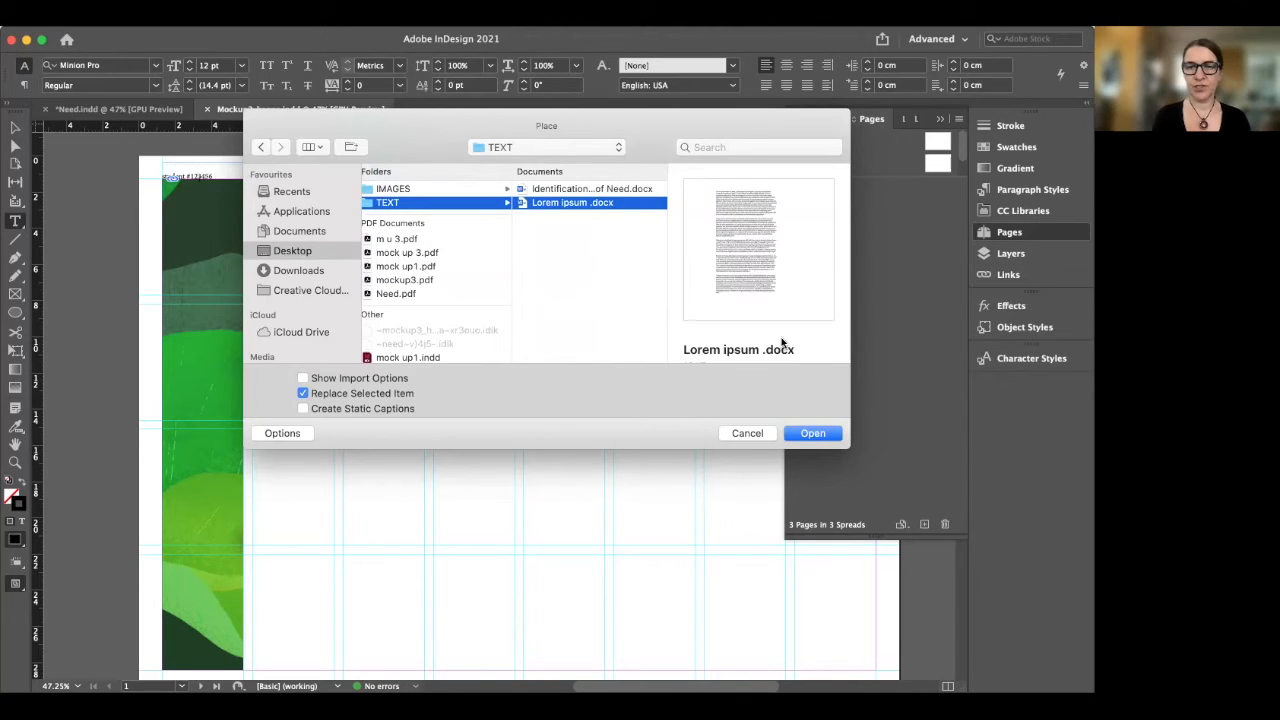
click(808, 434)
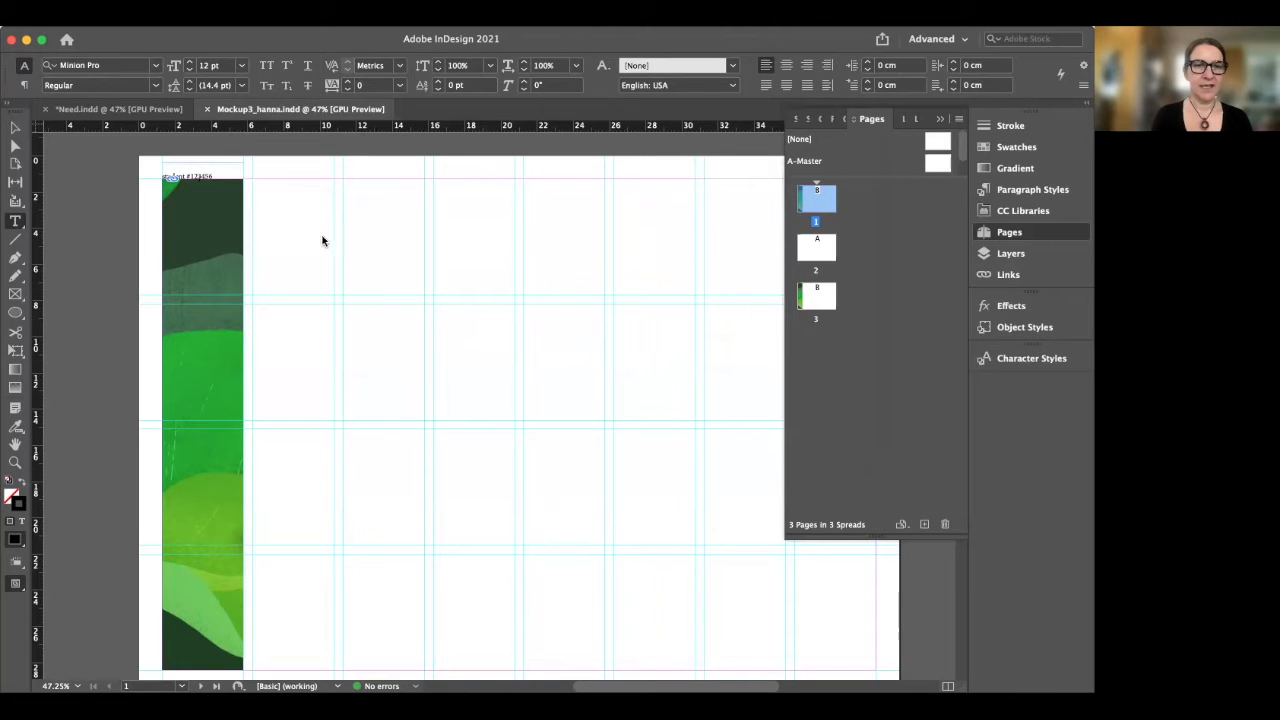
click(265, 198)
drag(265, 197, 512, 419)
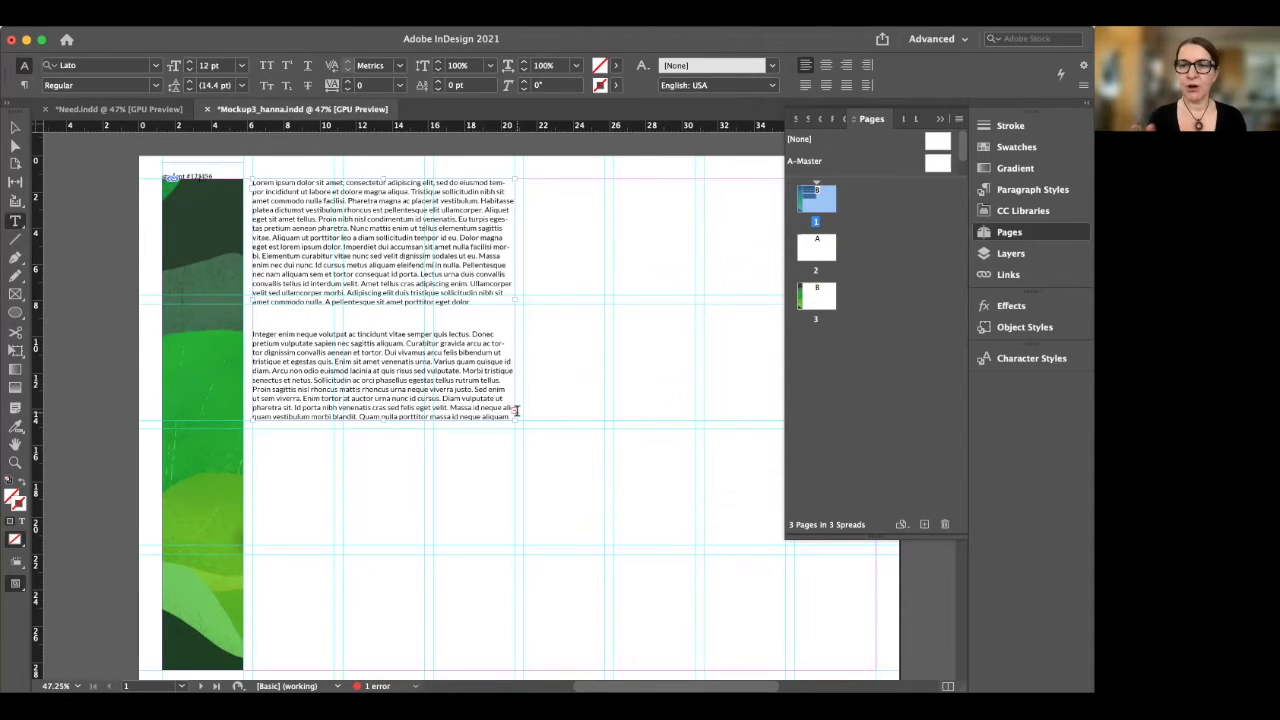
click(516, 409)
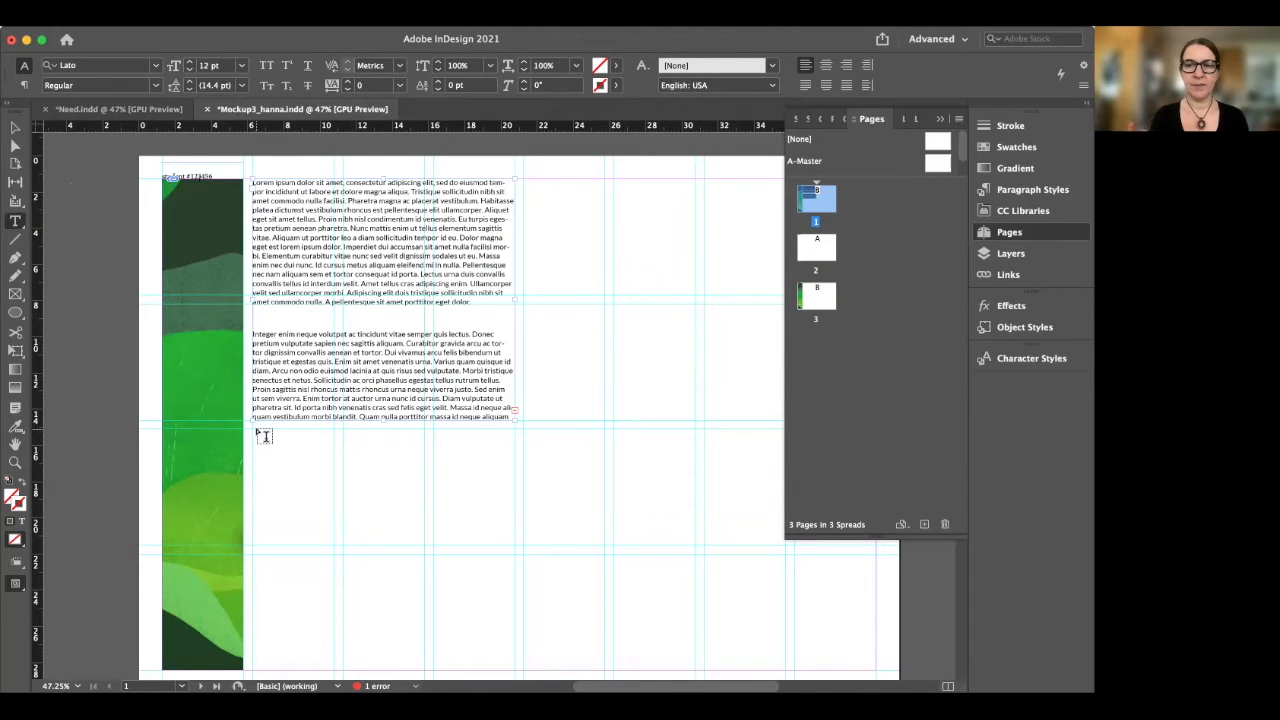
Draw a picture frame about 14.49 by 6.42 cm below the text frame and place stats.png from the IMAGES folder in it
click(21, 298)
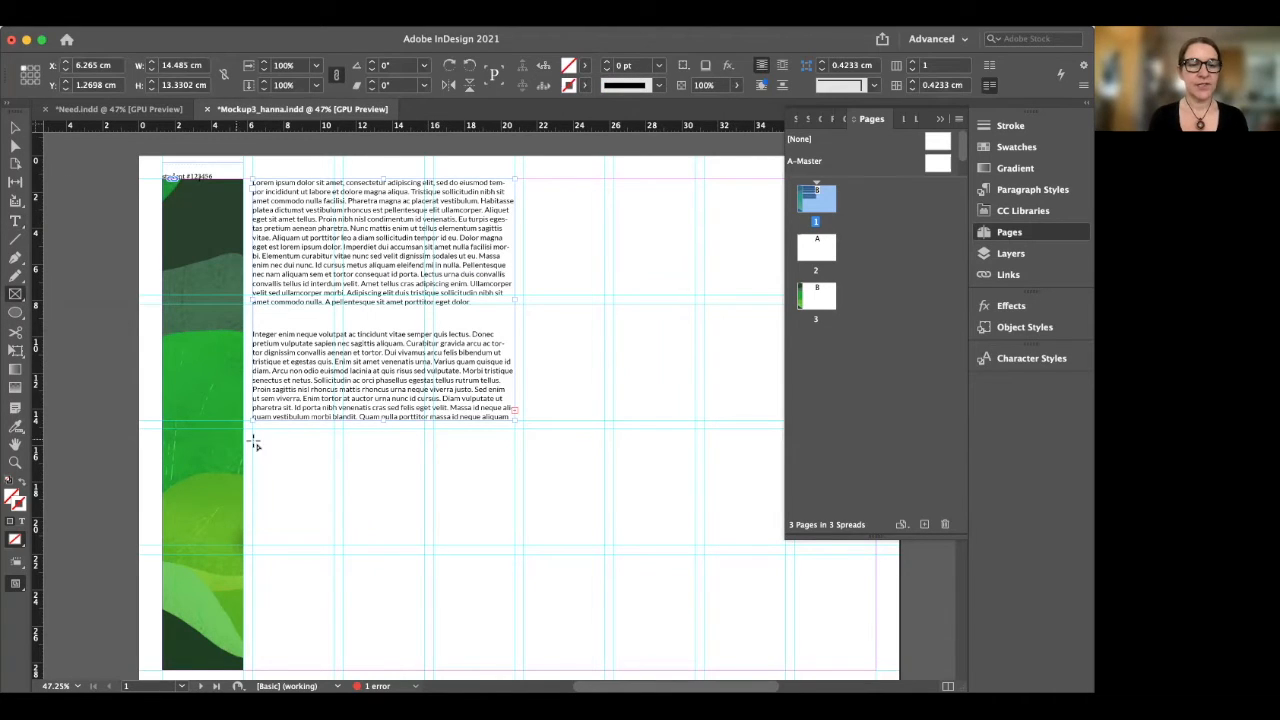
drag(254, 433, 514, 546)
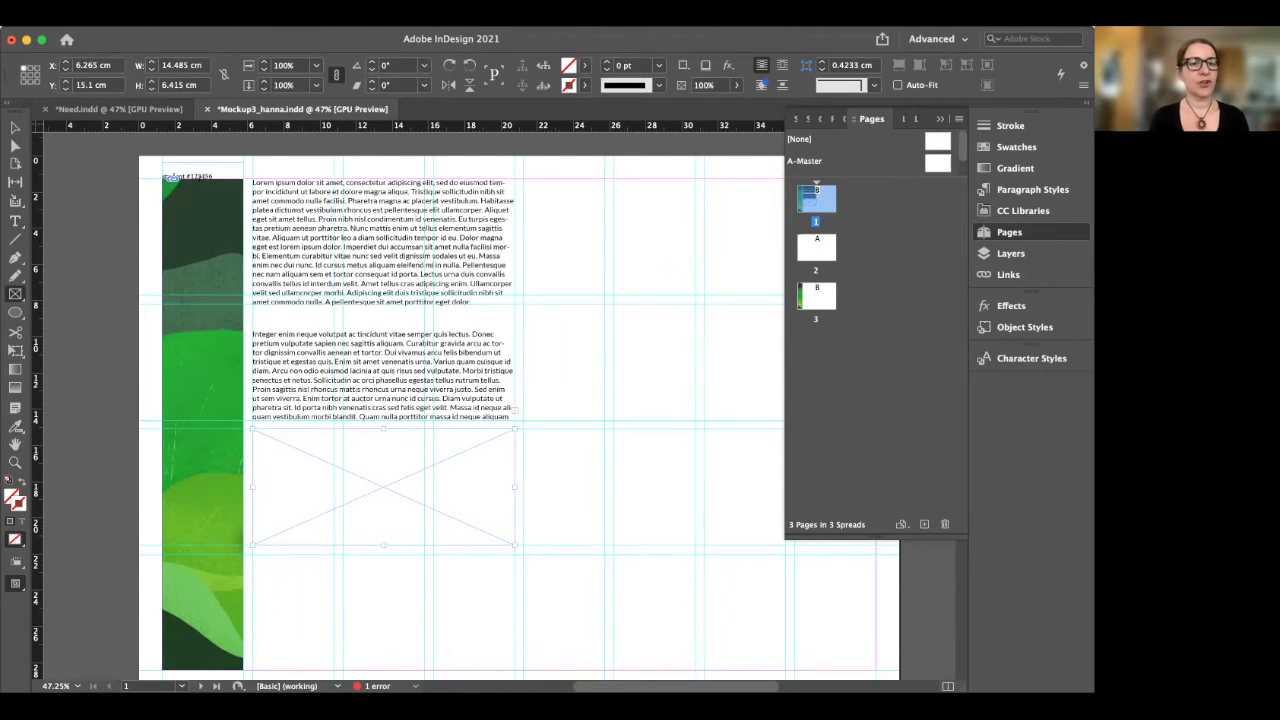
click(110, 18)
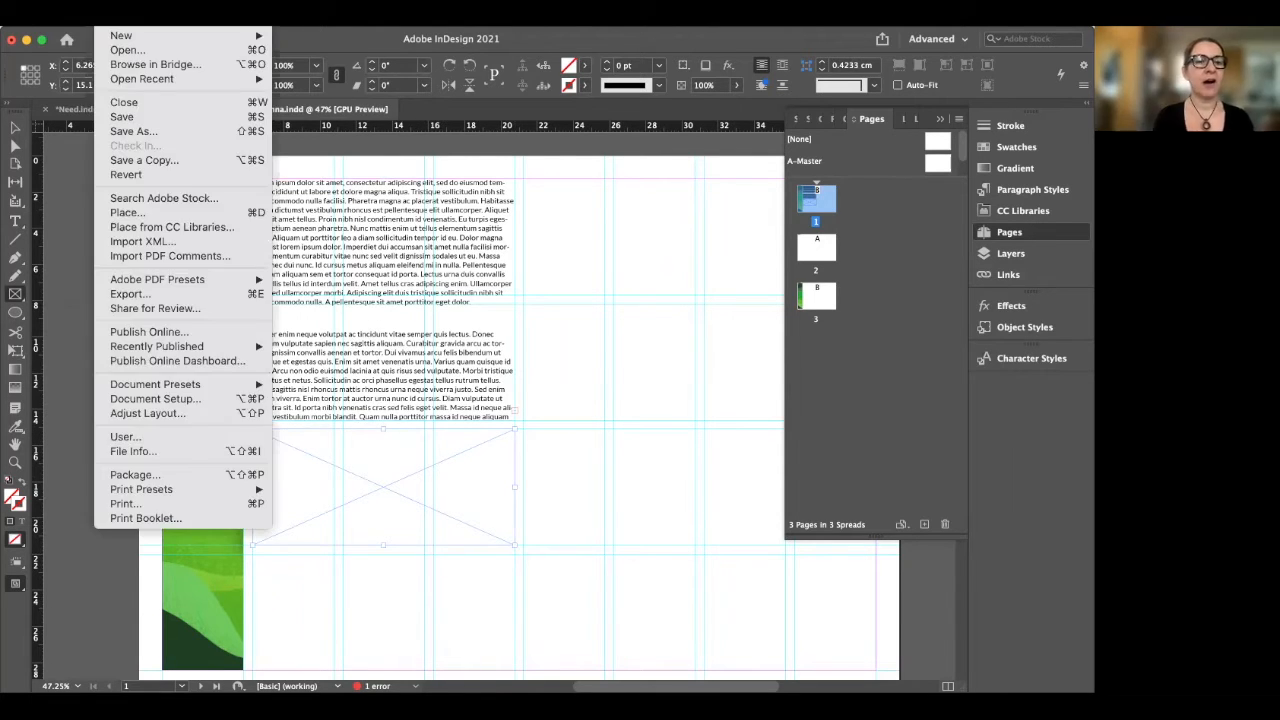
click(137, 213)
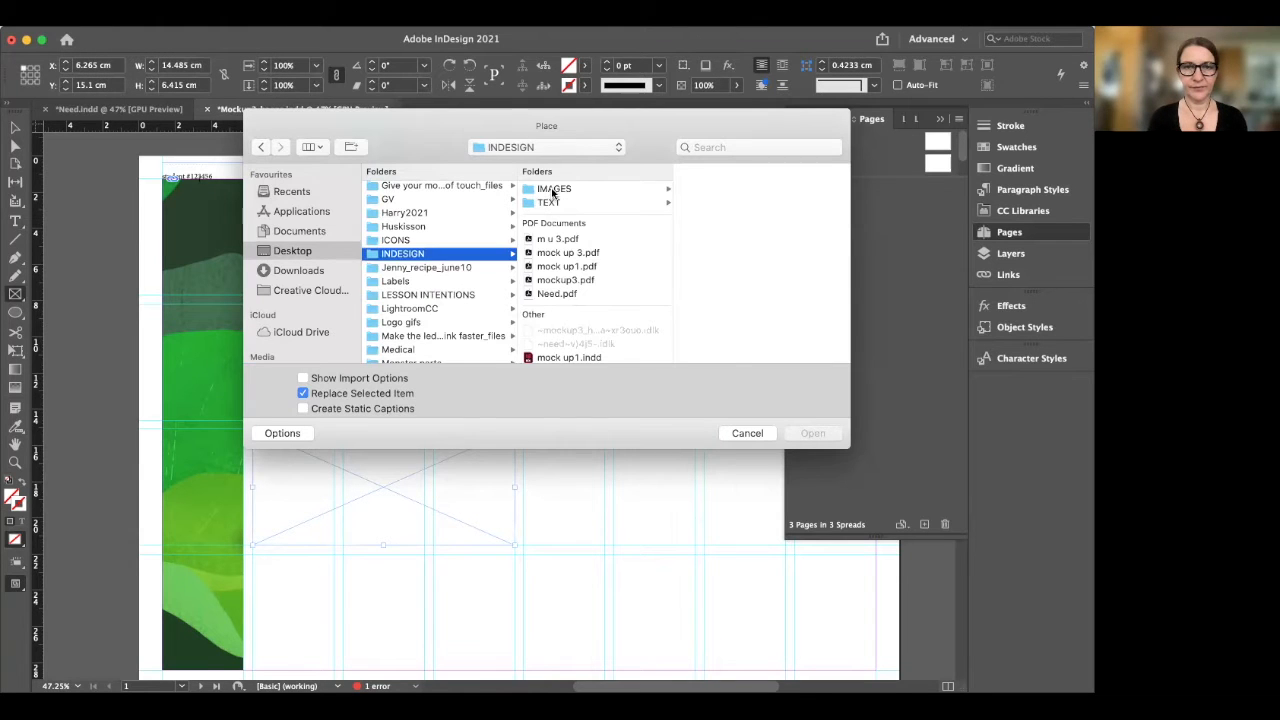
click(552, 189)
scroll(716, 240, down, 3)
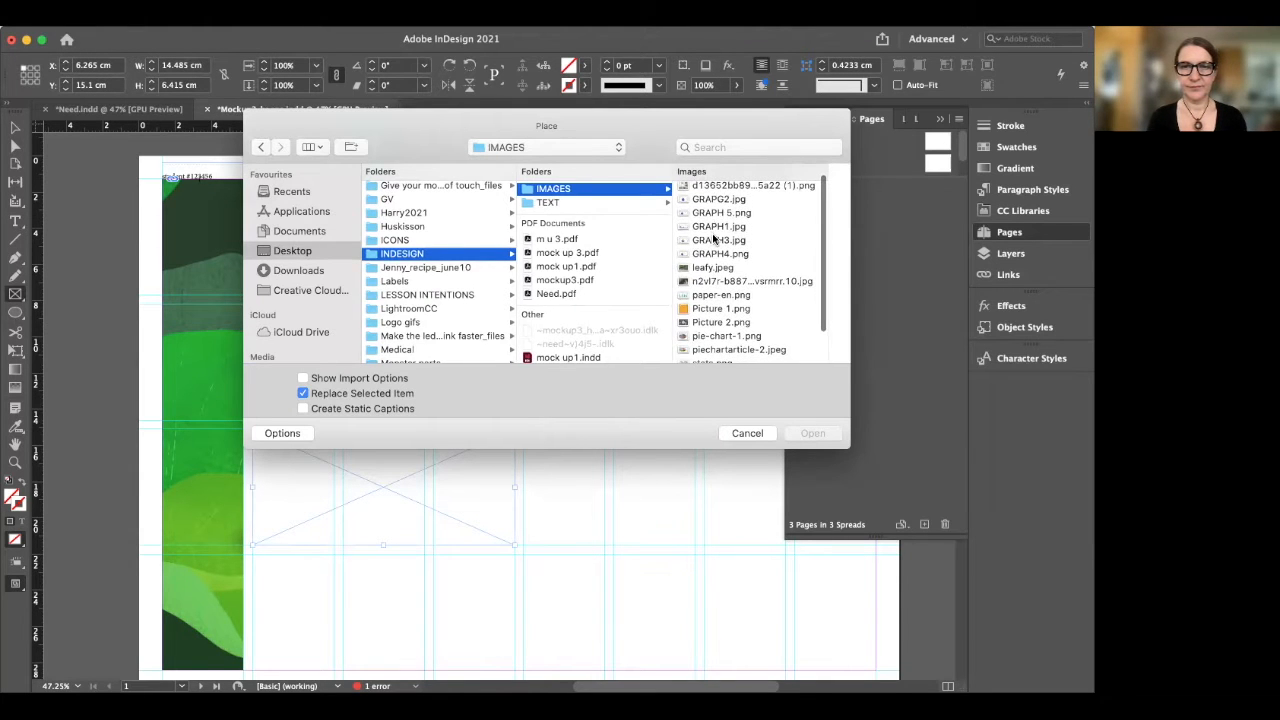
scroll(712, 280, down, 2)
click(703, 317)
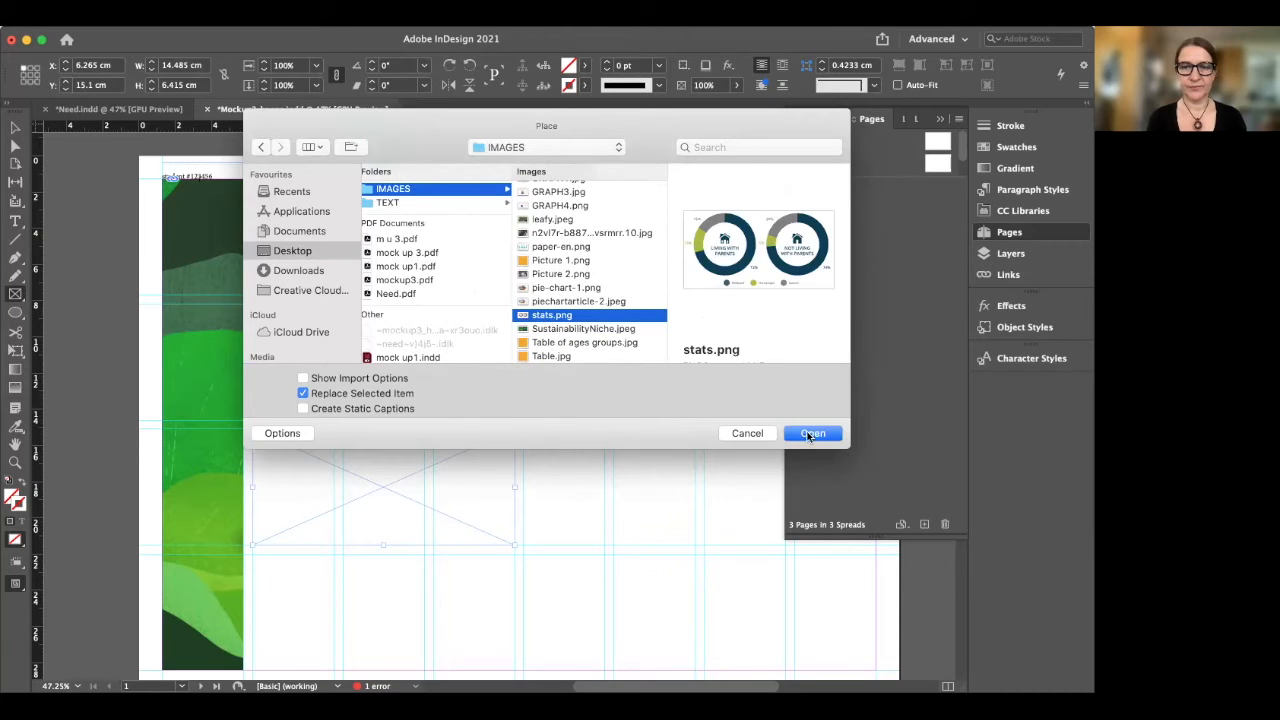
click(811, 434)
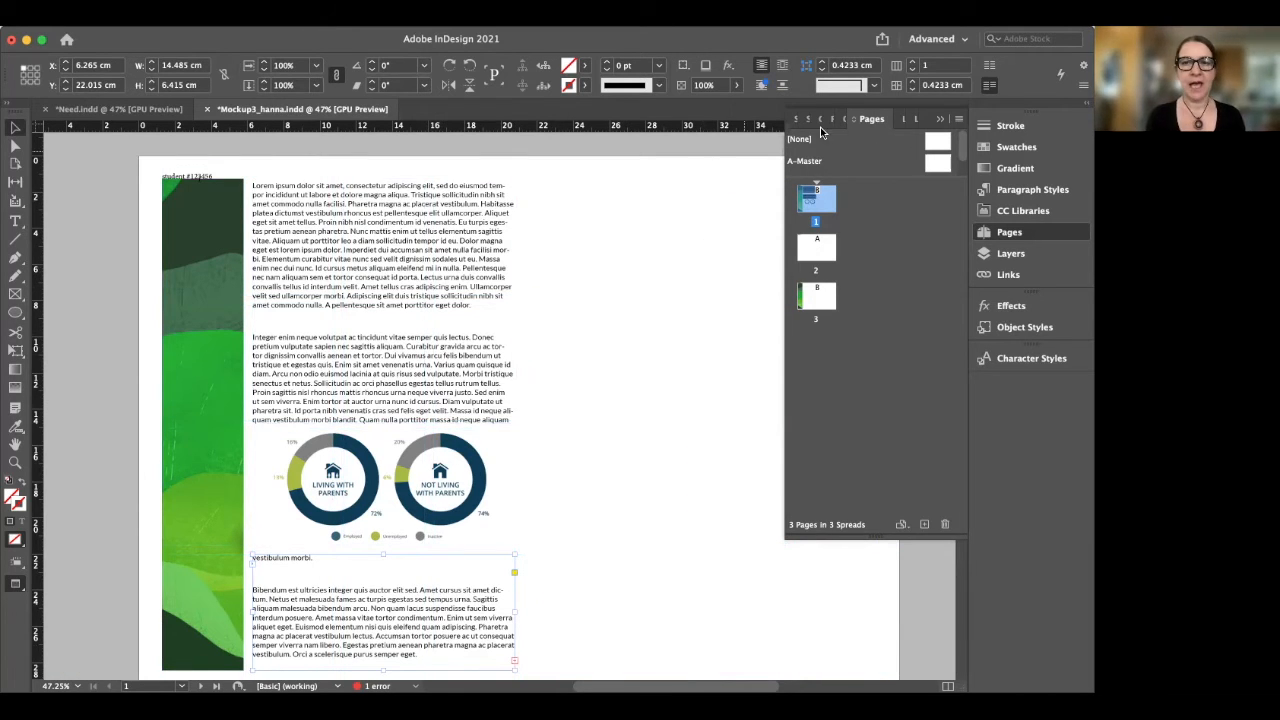
Check the Need.indd reference, and draw two adjacent picture frames in the mockup's empty top grid row, the first about 9.49 by 6.42 cm
key(super+grave)
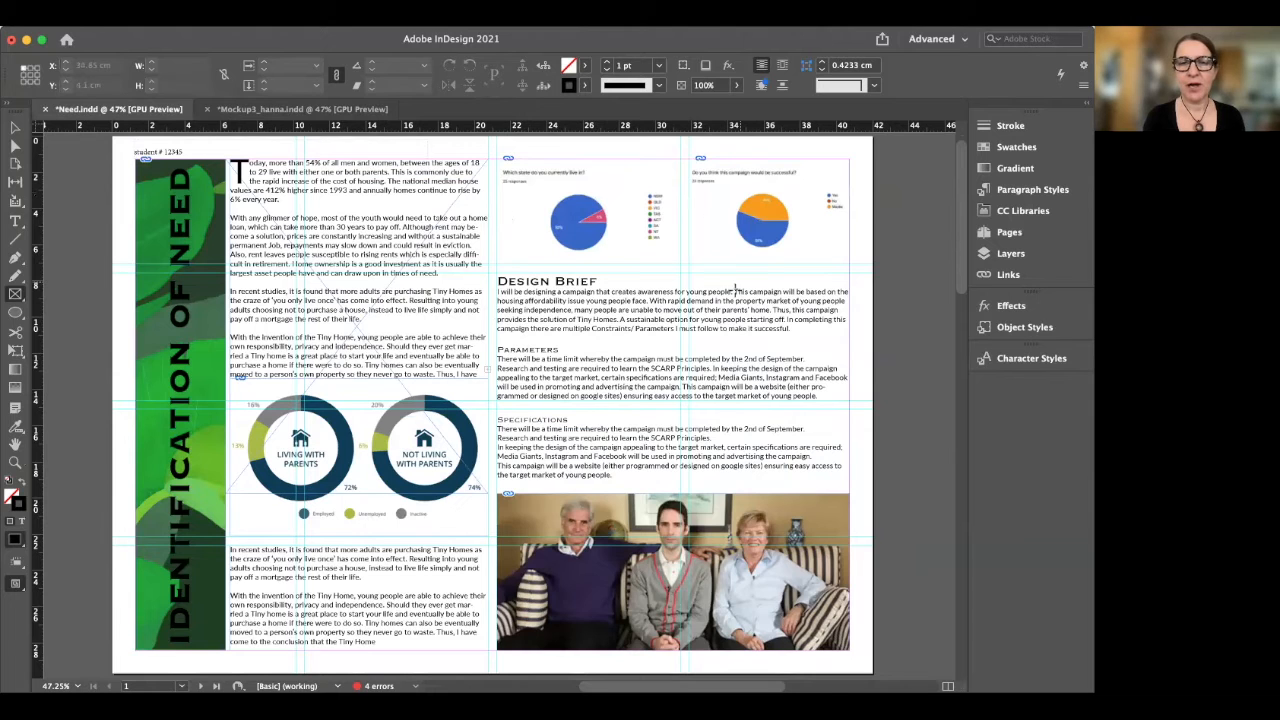
click(312, 109)
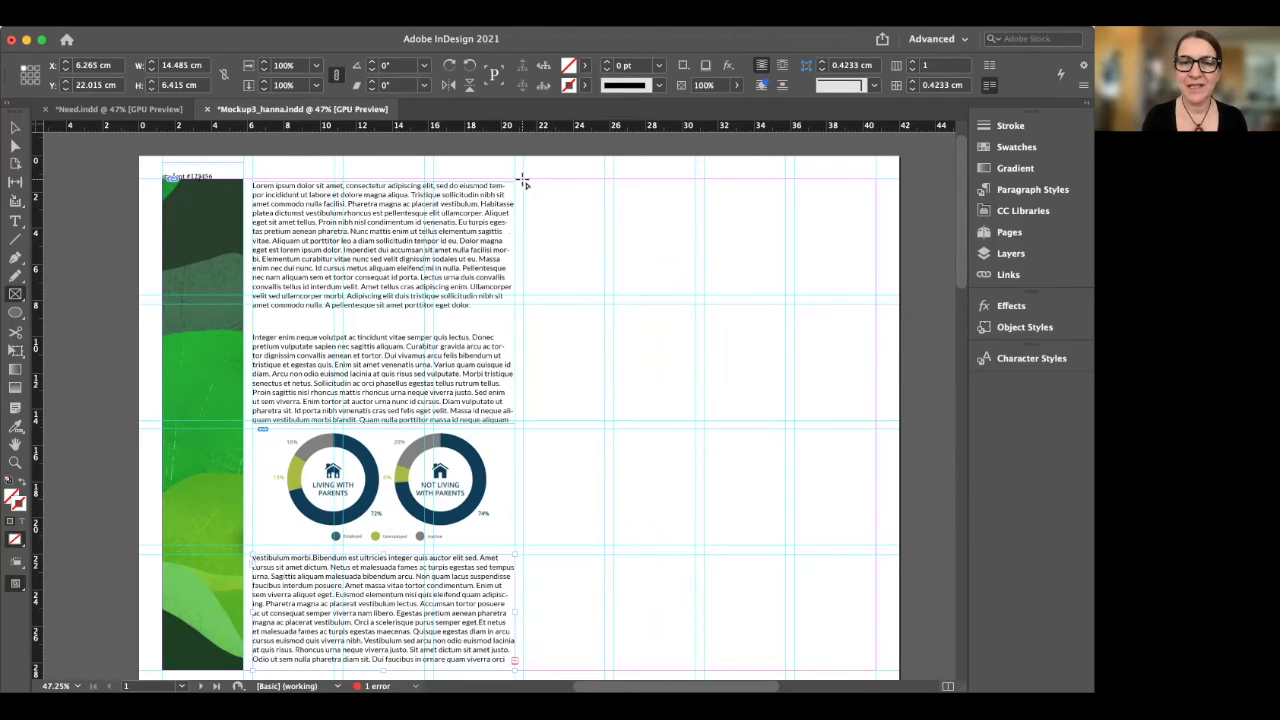
drag(525, 181, 692, 296)
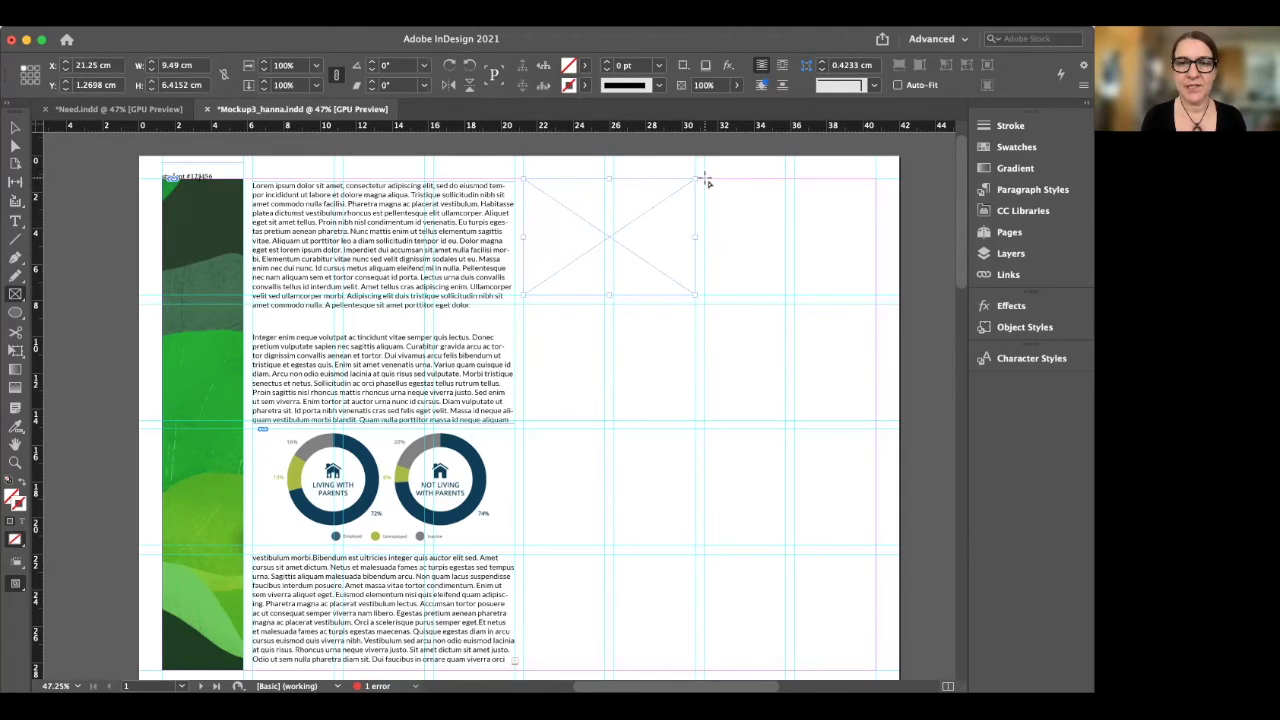
drag(704, 180, 875, 296)
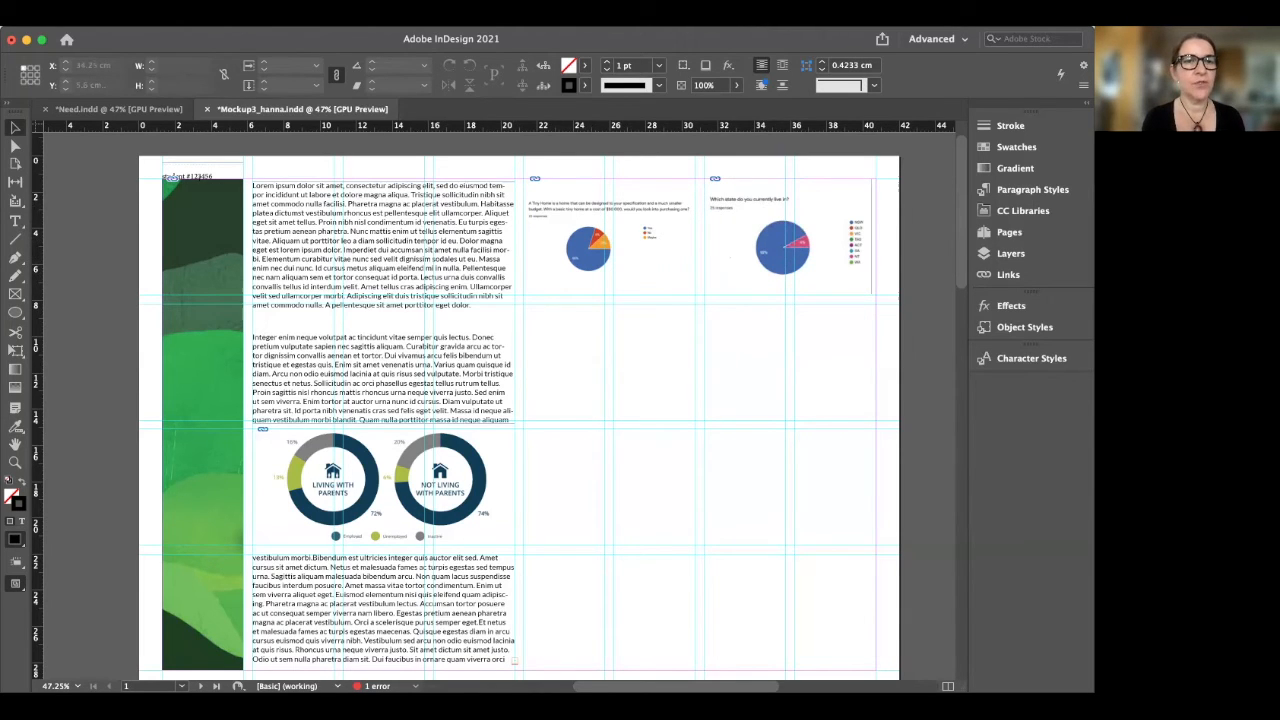
click(265, 16)
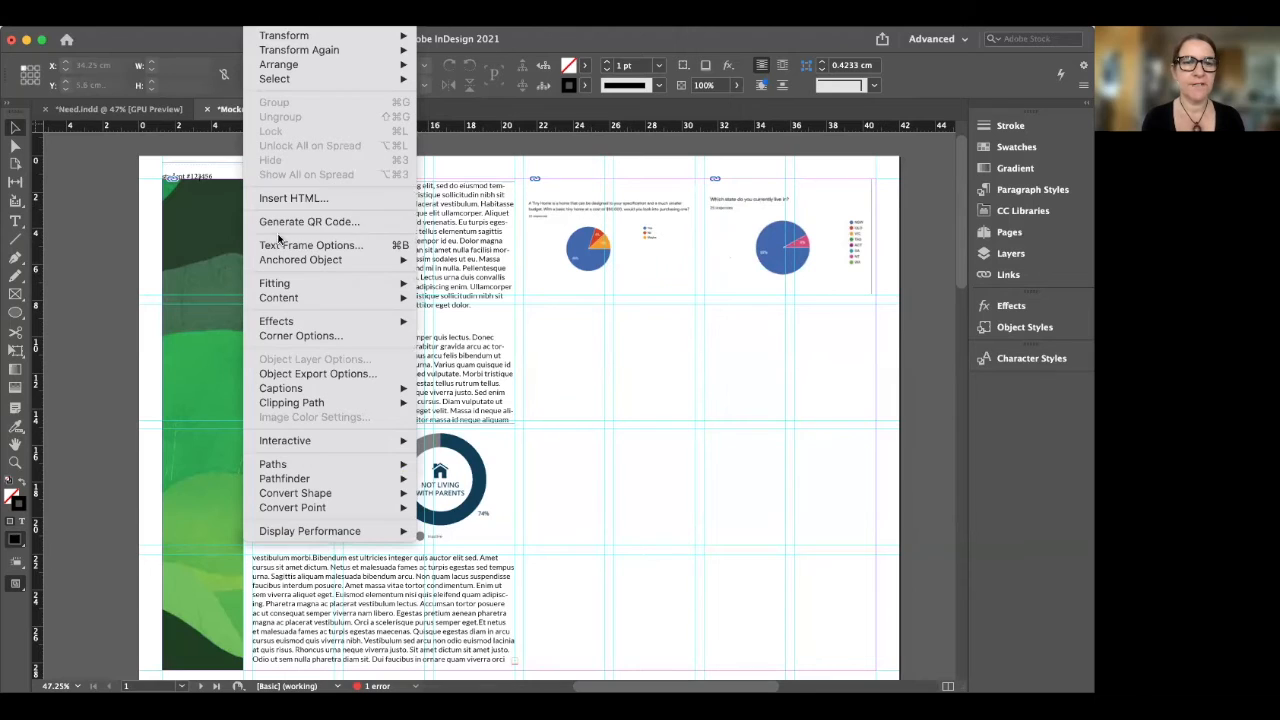
mouse_move(283, 300)
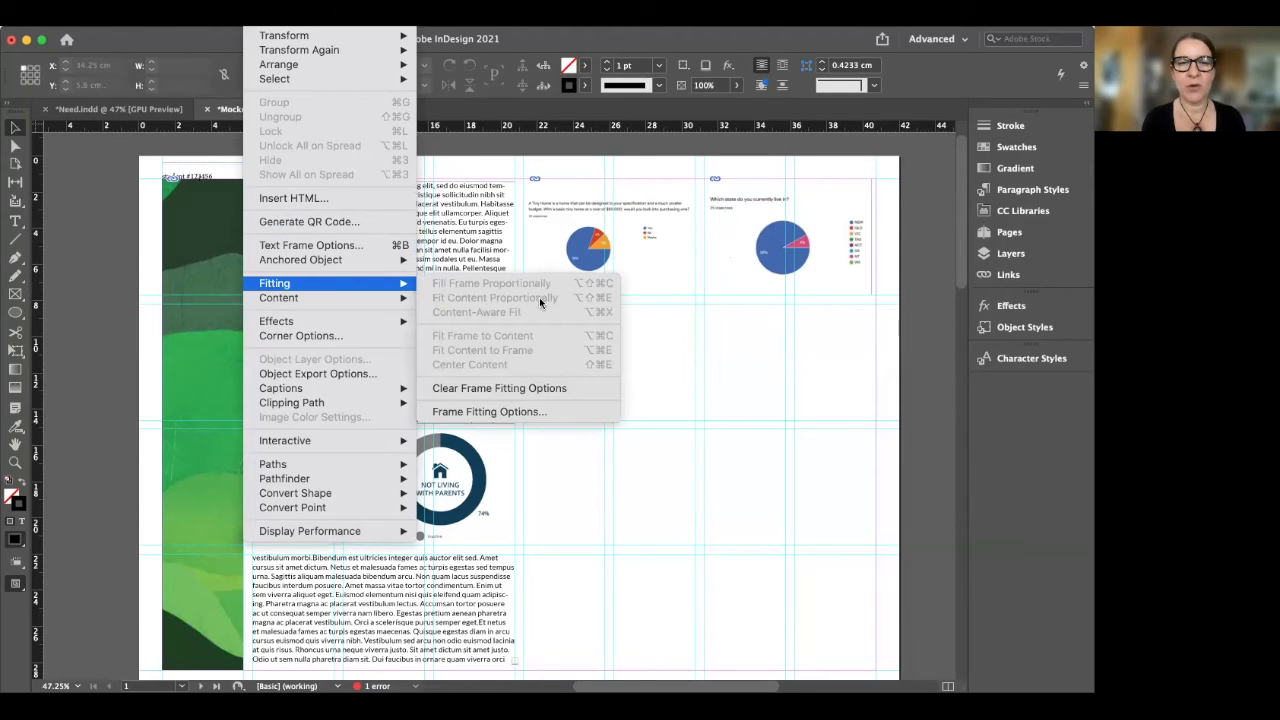
click(749, 350)
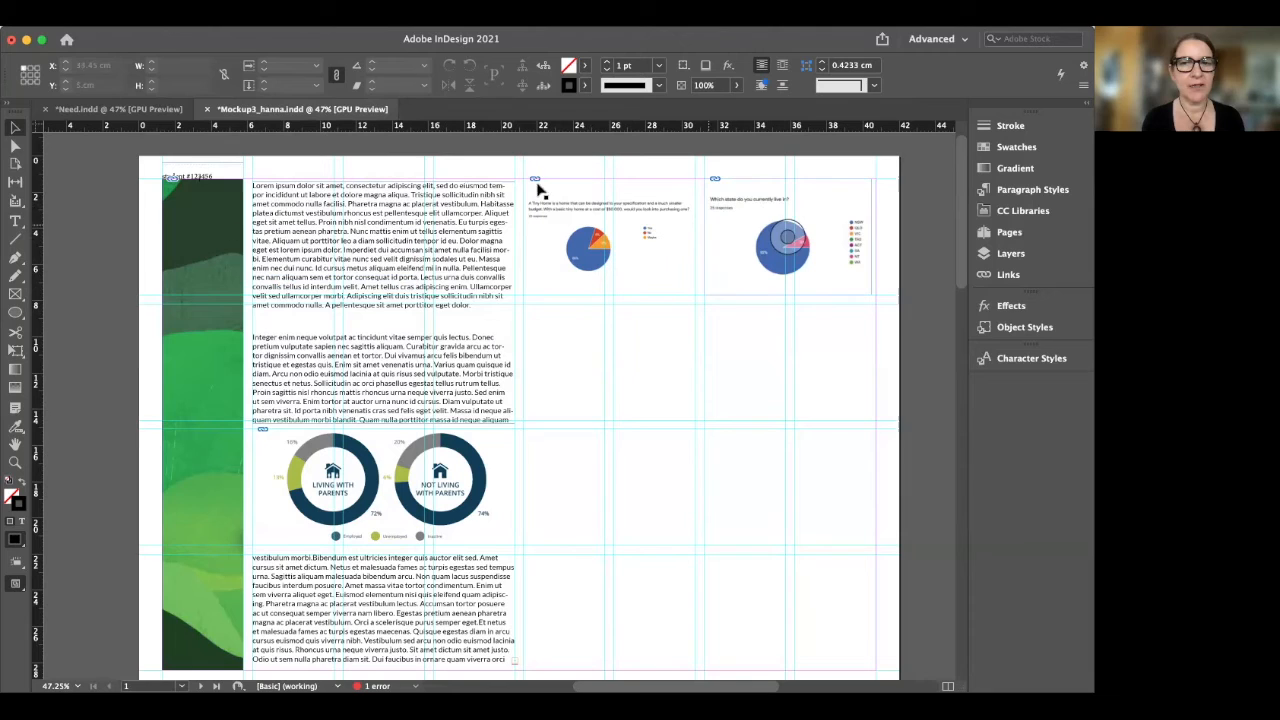
Scale down the "Which state do you currently live in?" chart inside its picture frame to about 8.03 by 4.35 cm
click(15, 146)
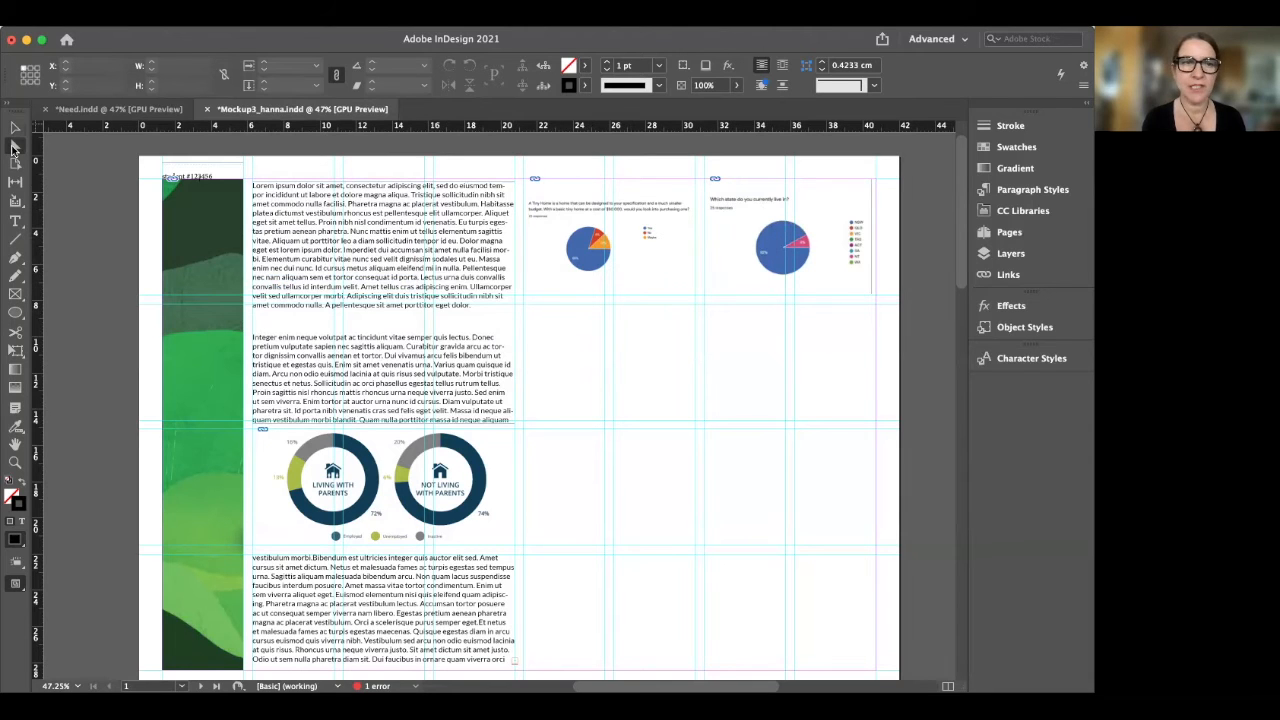
click(739, 254)
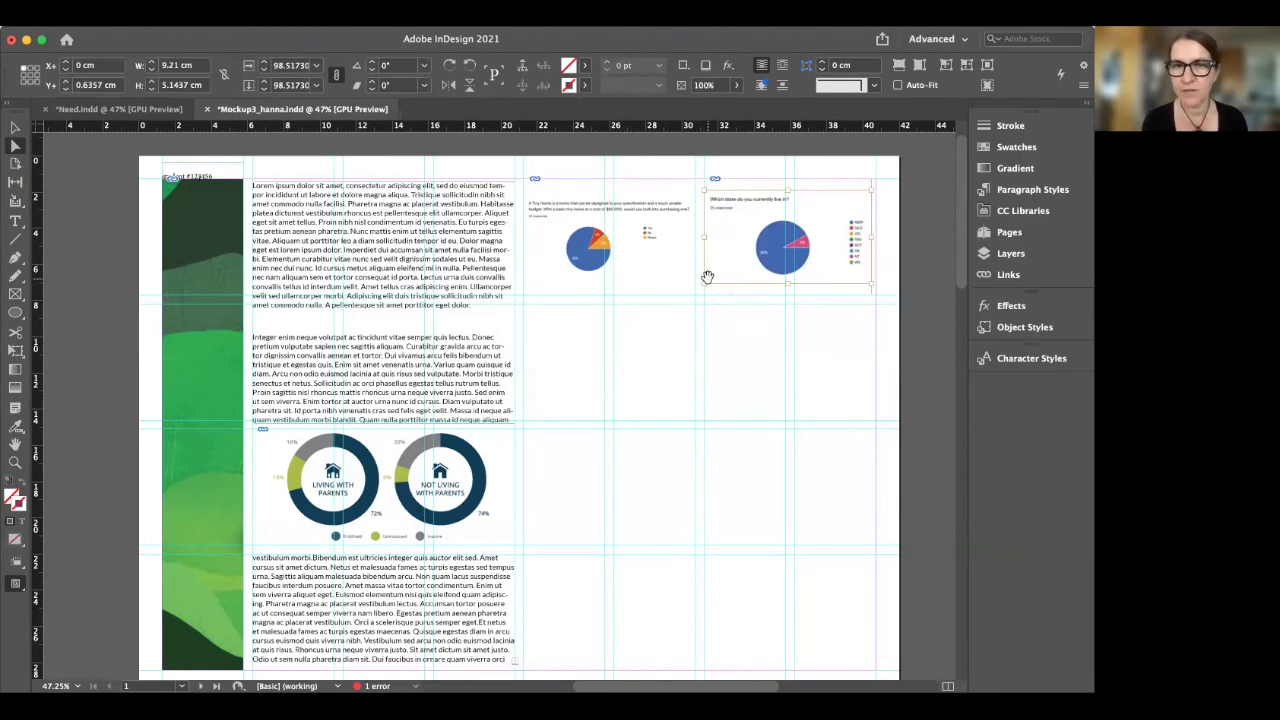
drag(703, 285, 748, 268)
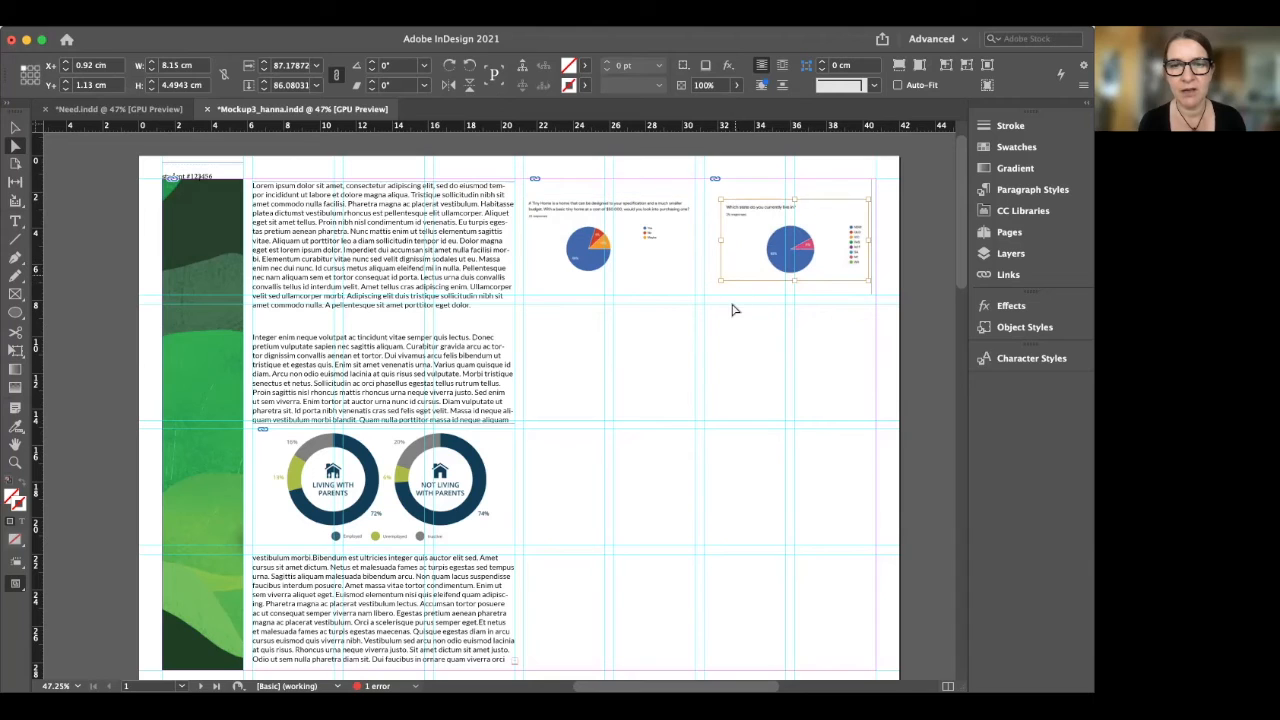
drag(720, 279, 722, 277)
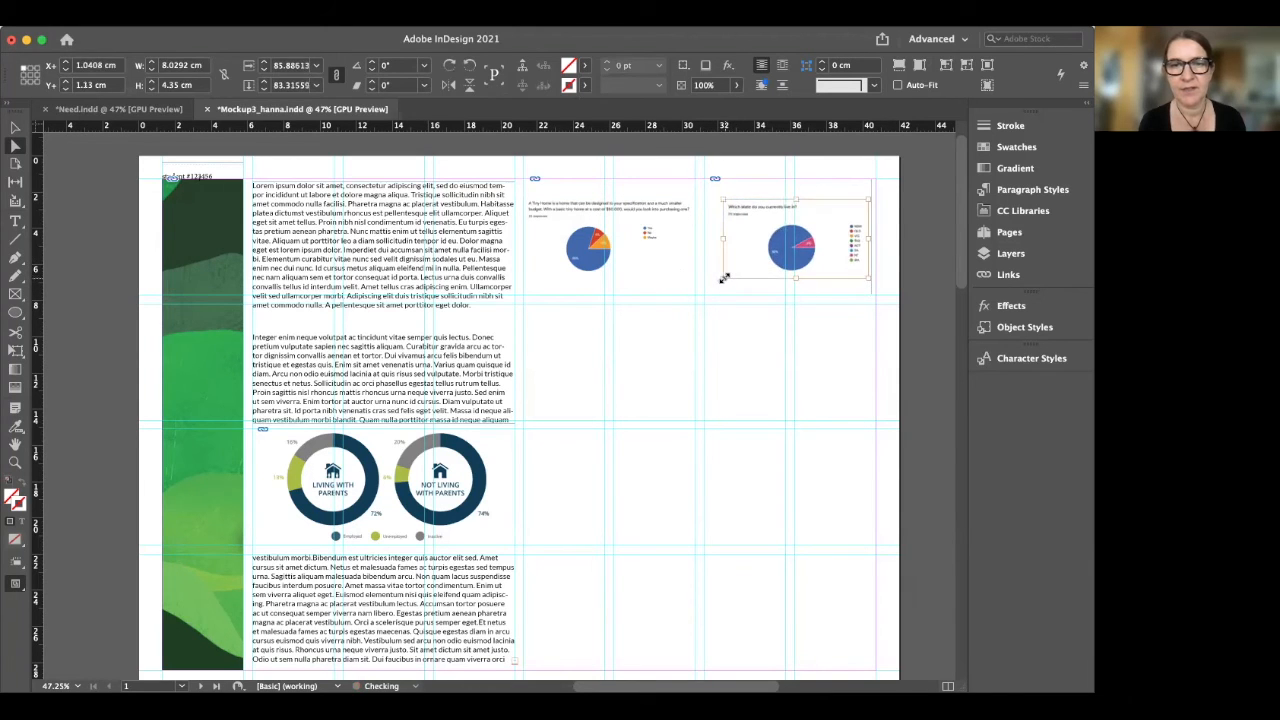
click(700, 323)
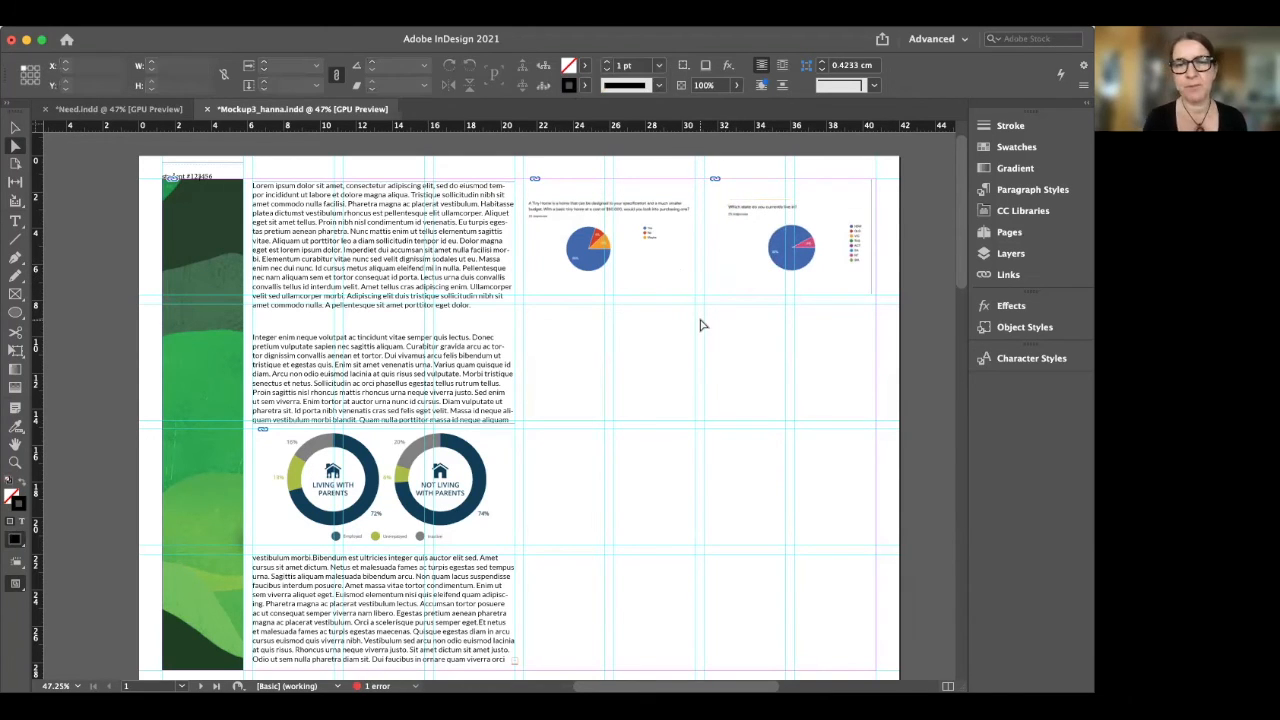
Try enlarging the tiny home chart inside its frame to about 10.15 by 4.87 cm, and undo the resize
click(607, 247)
drag(697, 280, 707, 284)
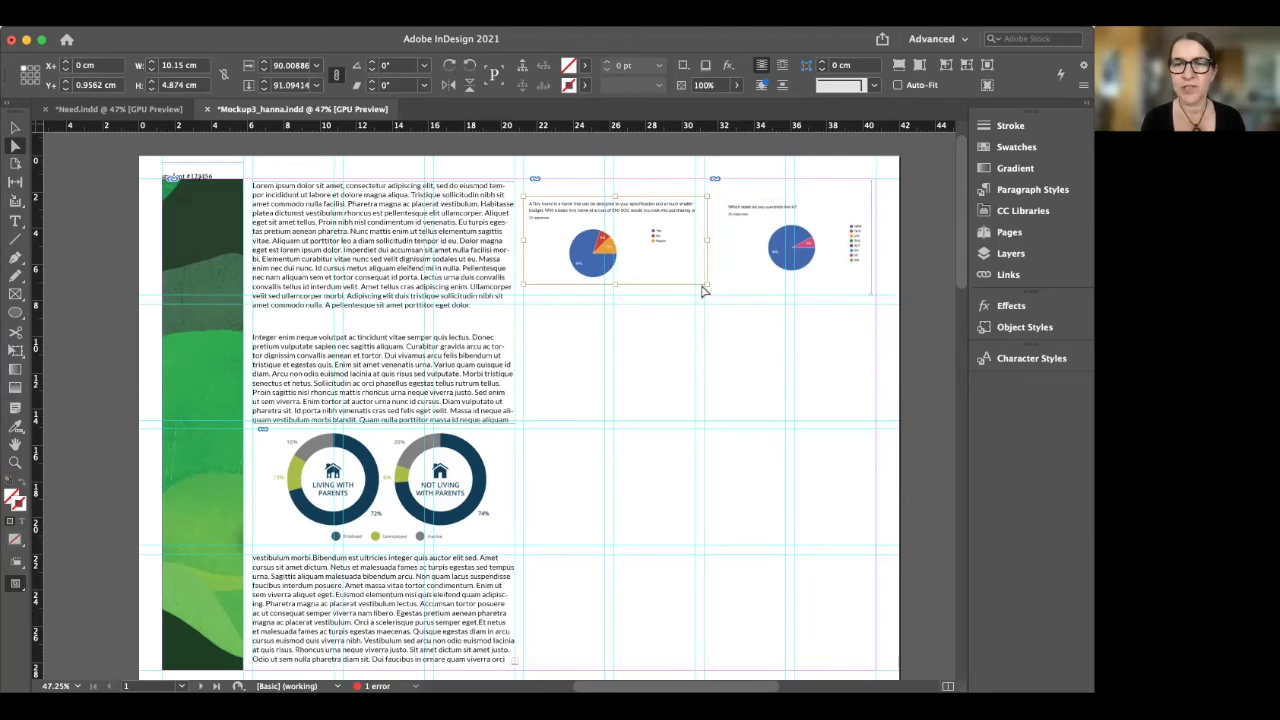
key(super+z)
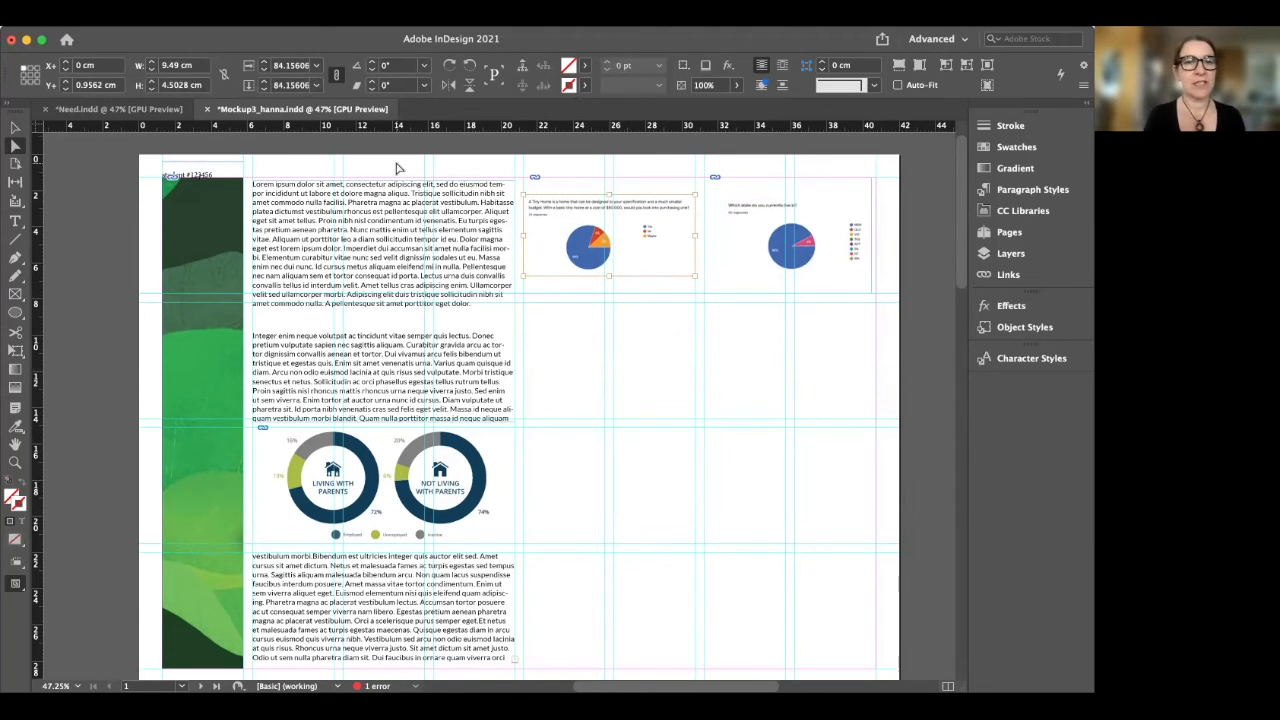
Check the Need.indd reference, and thread the mockup's overset text into a new frame below the pie charts, about 19.48 by 7.75 cm
click(145, 110)
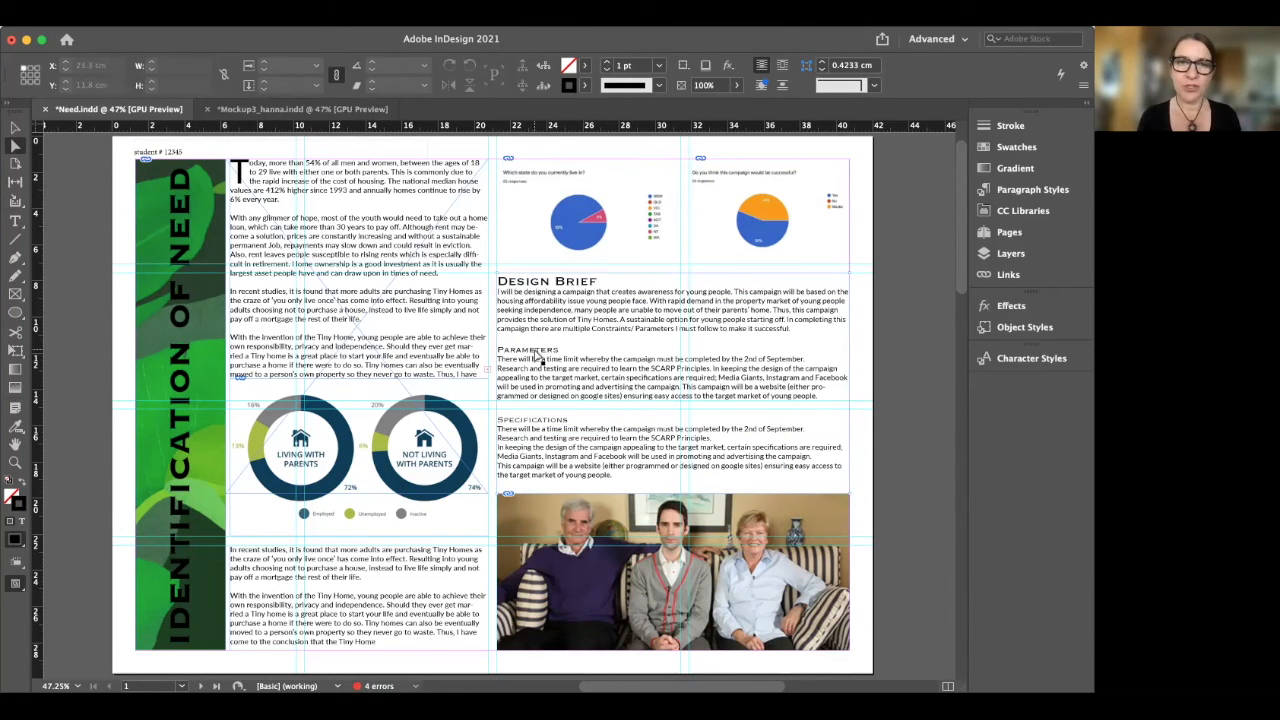
click(322, 110)
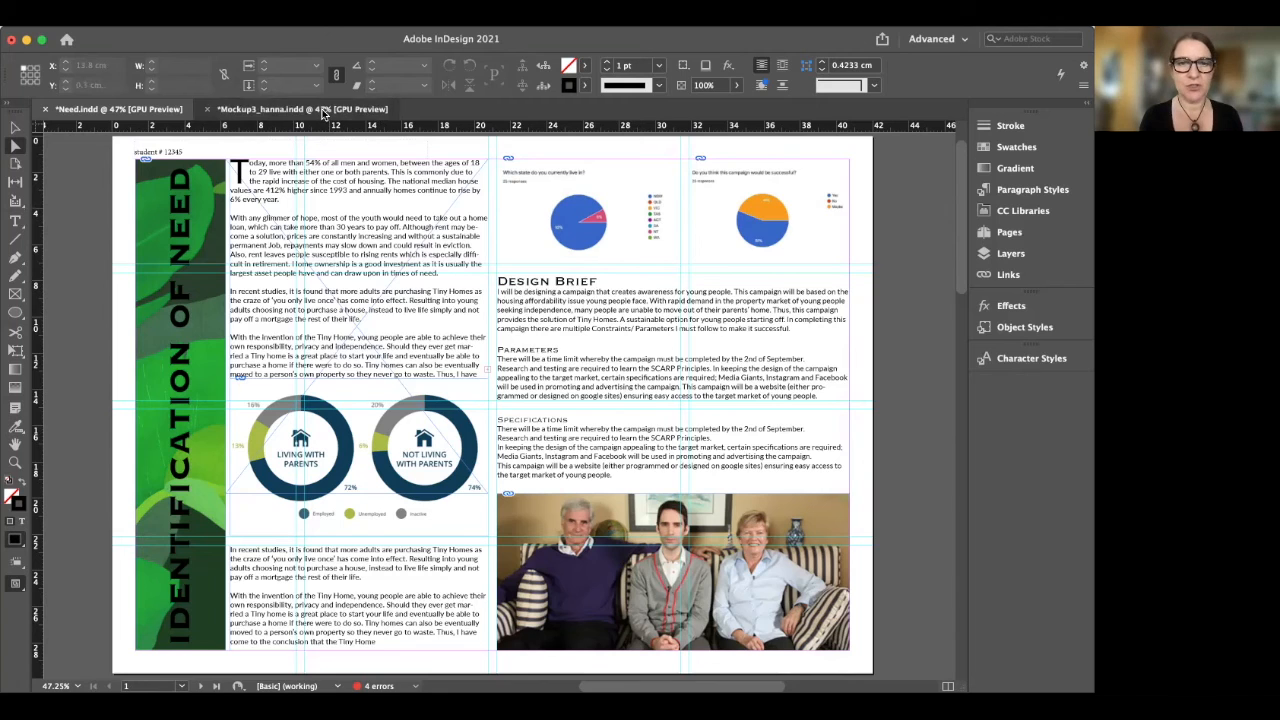
key(t)
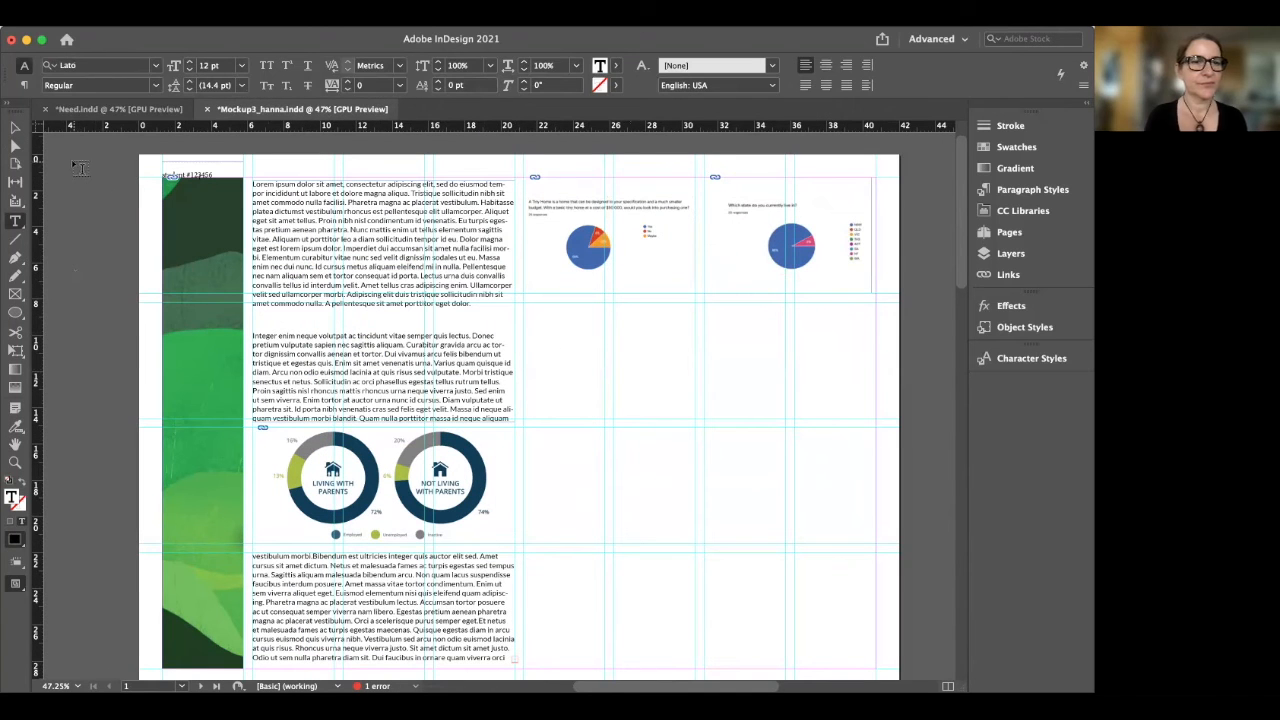
click(15, 128)
click(515, 660)
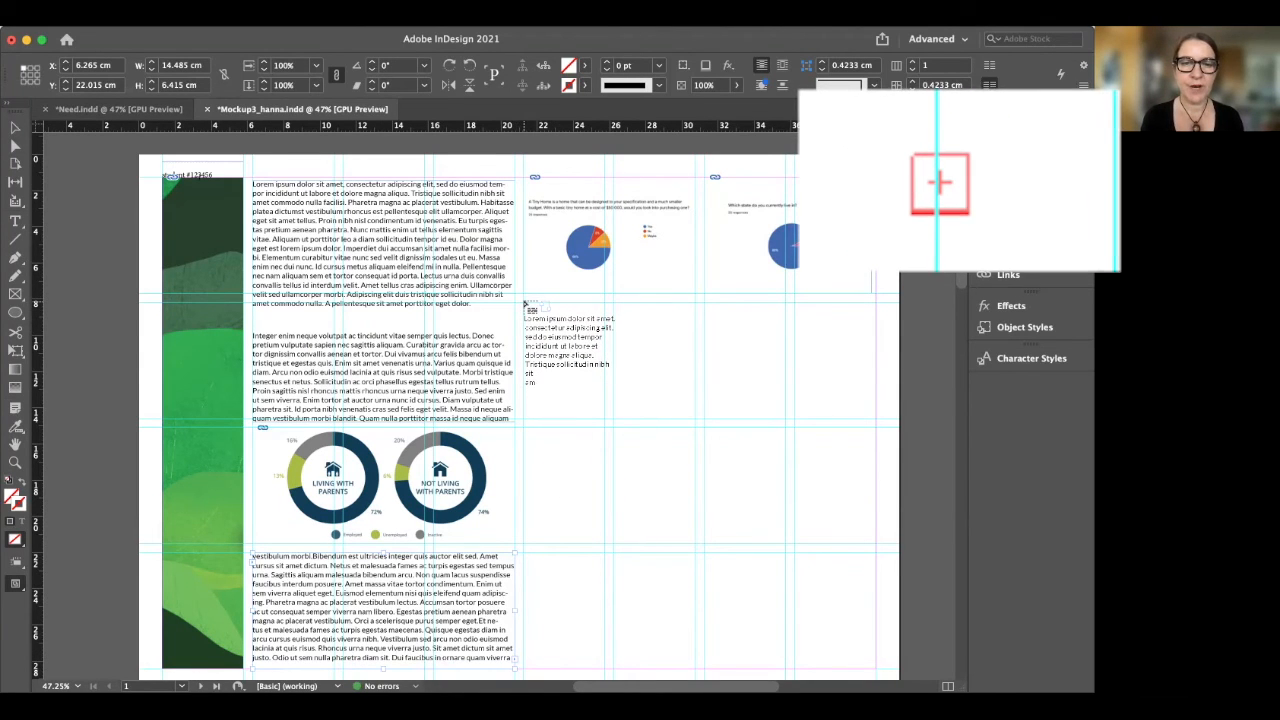
mouse_move(524, 302)
mouse_down()
mouse_move(708, 428)
mouse_move(728, 486)
mouse_move(889, 537)
mouse_move(876, 546)
mouse_move(876, 535)
mouse_up()
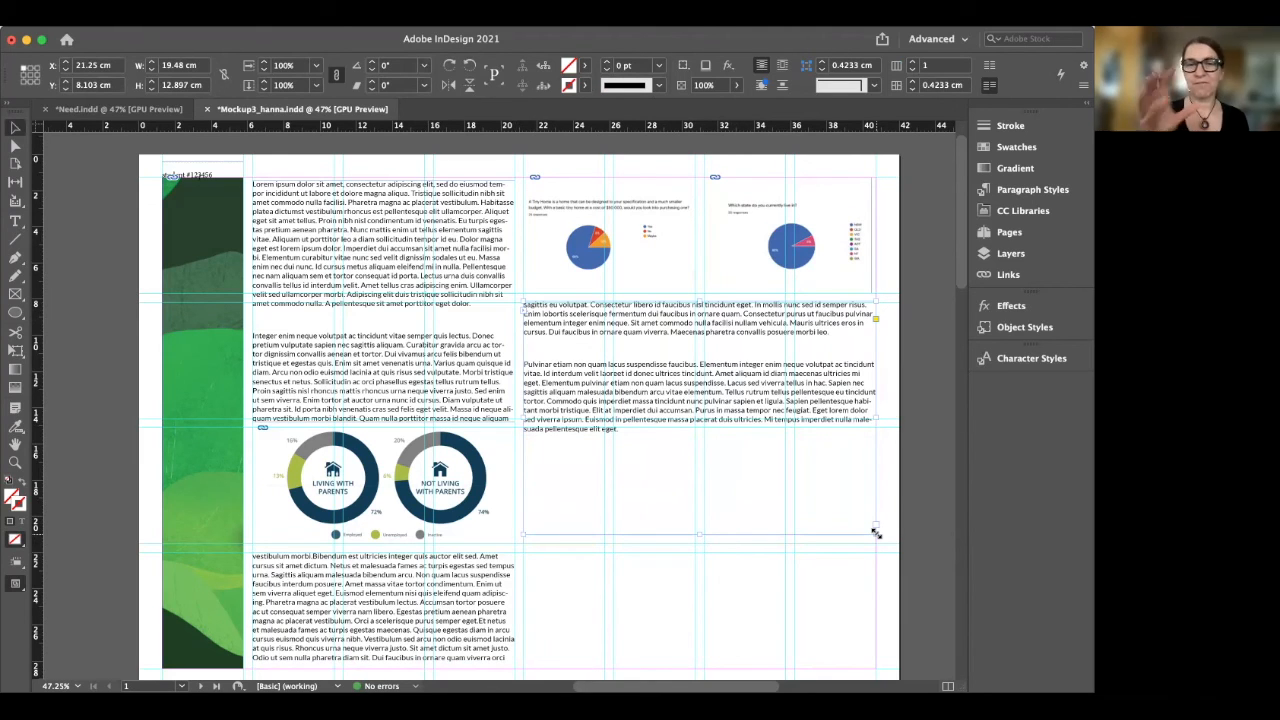
drag(699, 535, 689, 445)
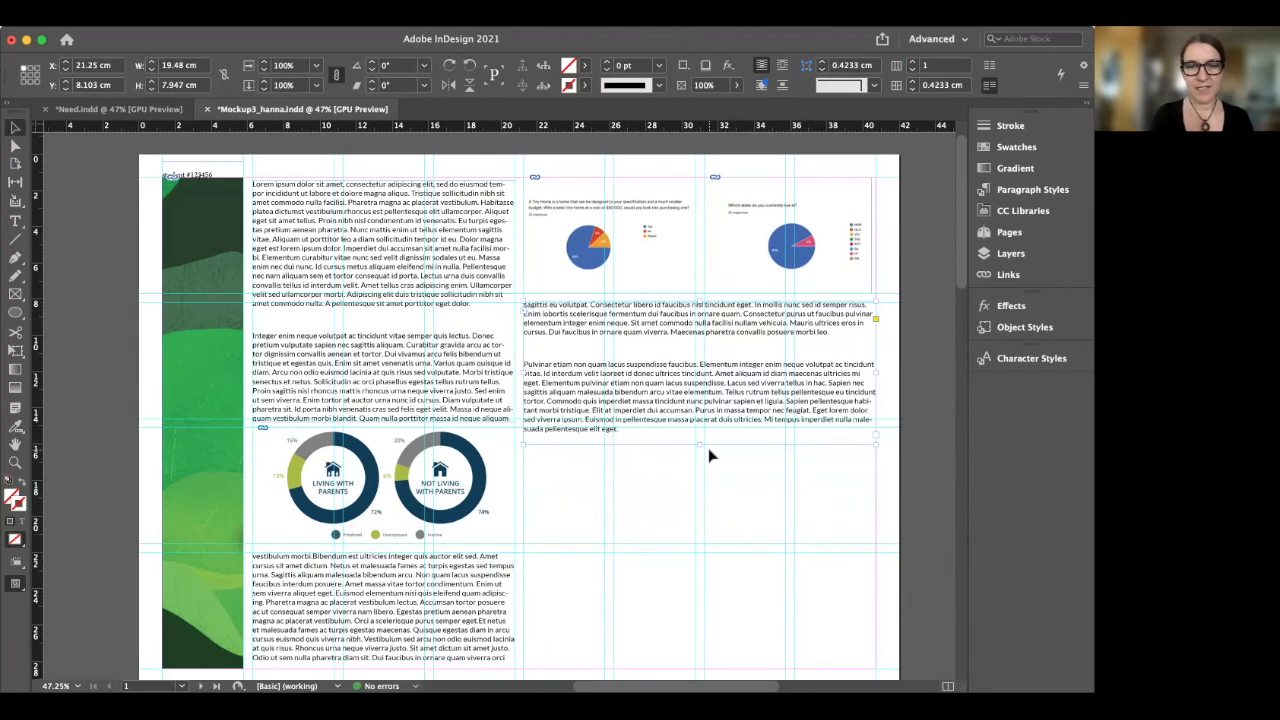
drag(698, 443, 698, 439)
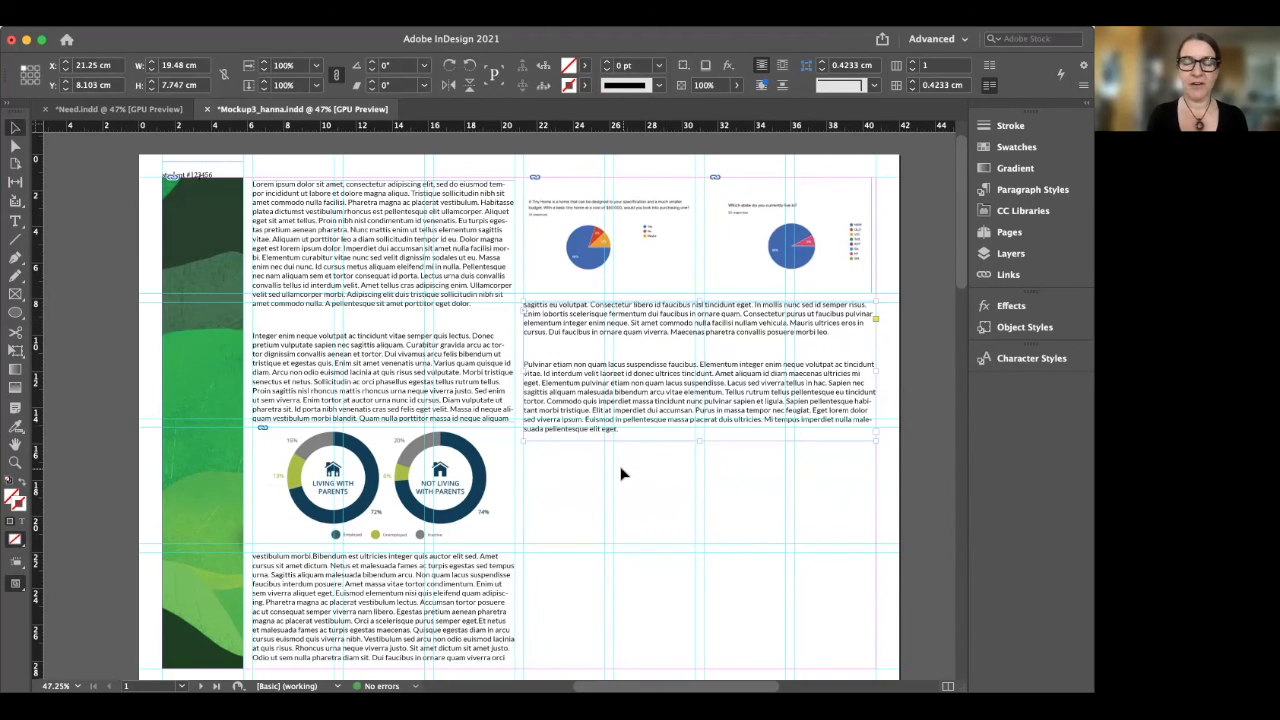
Check the Need.indd reference again, and start placing a file in the Mockup3_hanna.indd mockup
click(131, 111)
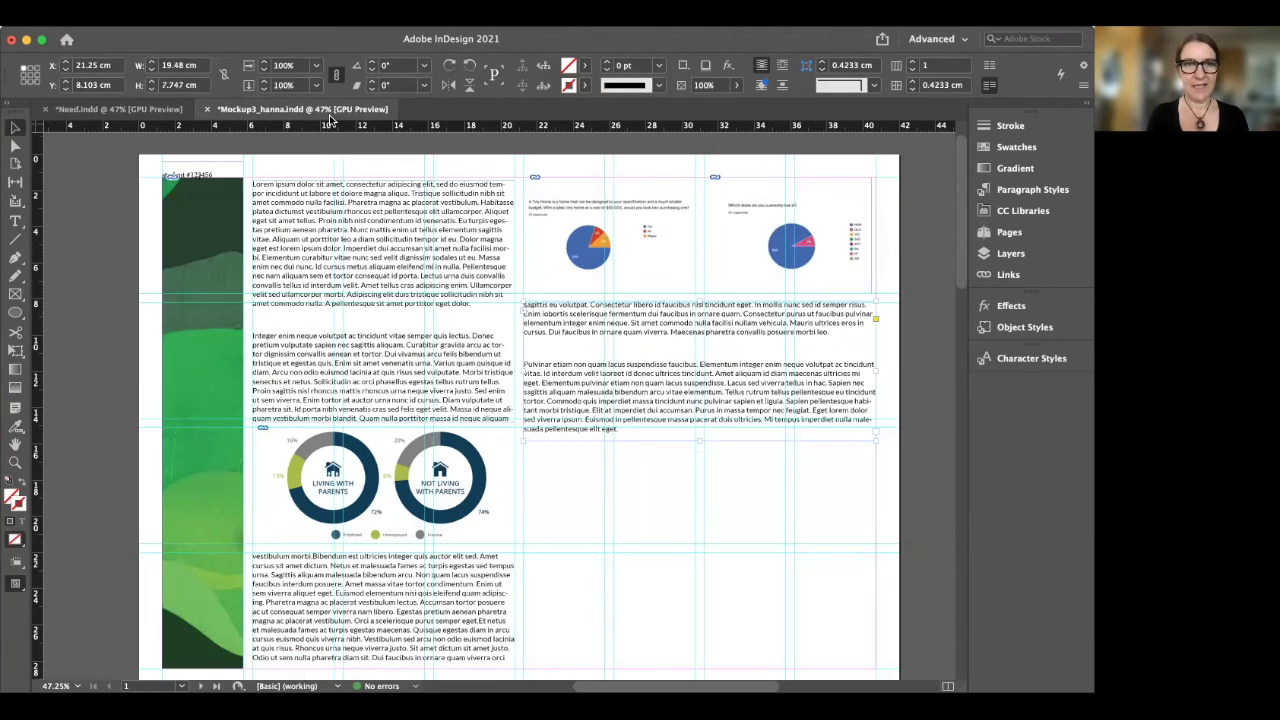
click(330, 110)
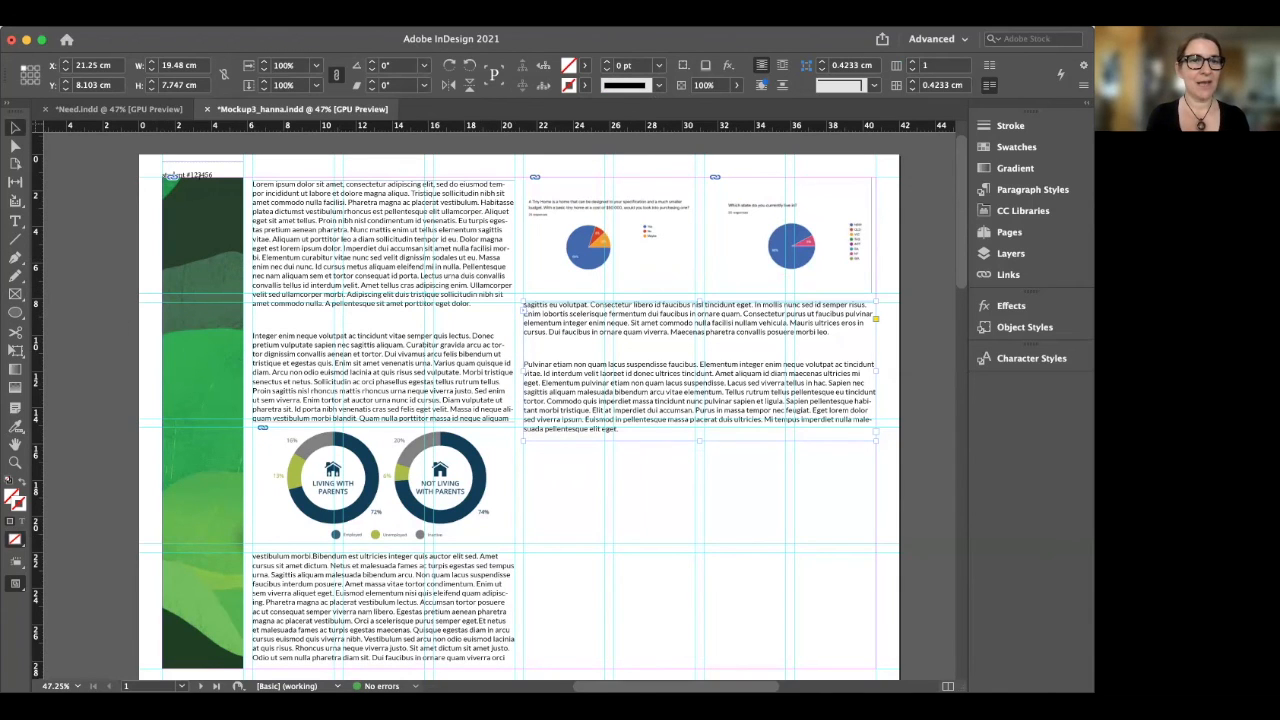
click(106, 18)
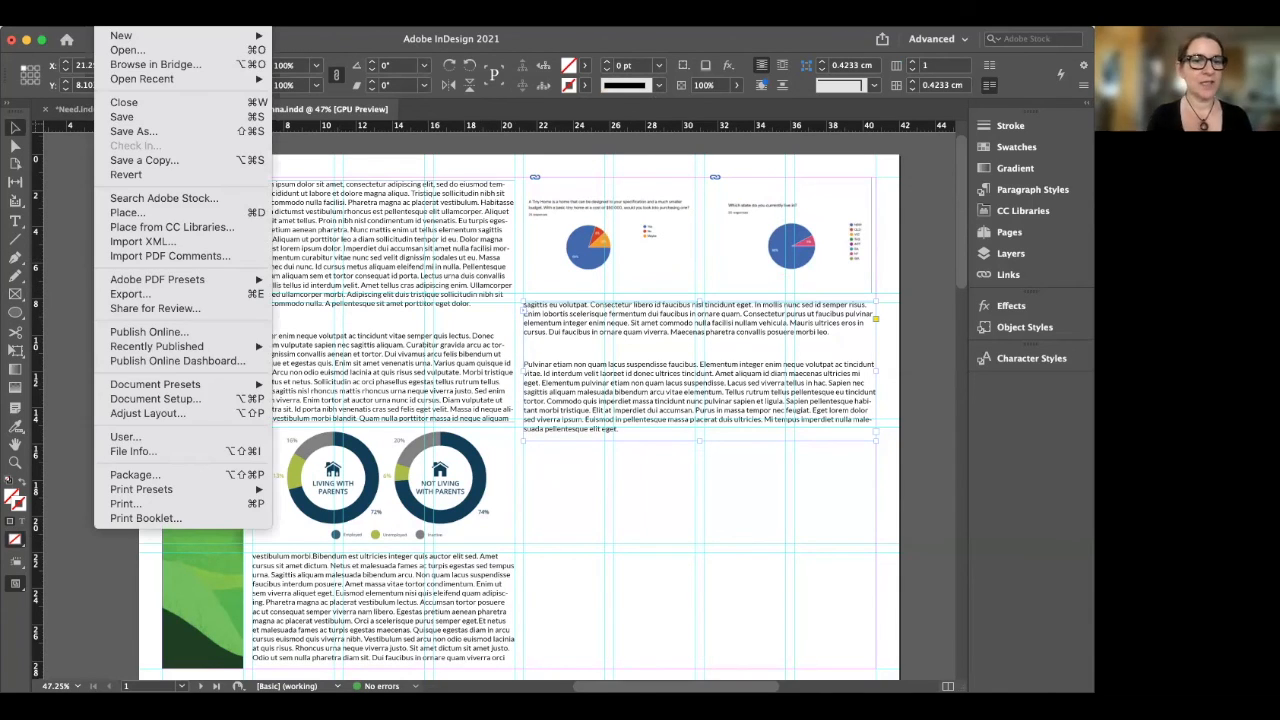
click(123, 213)
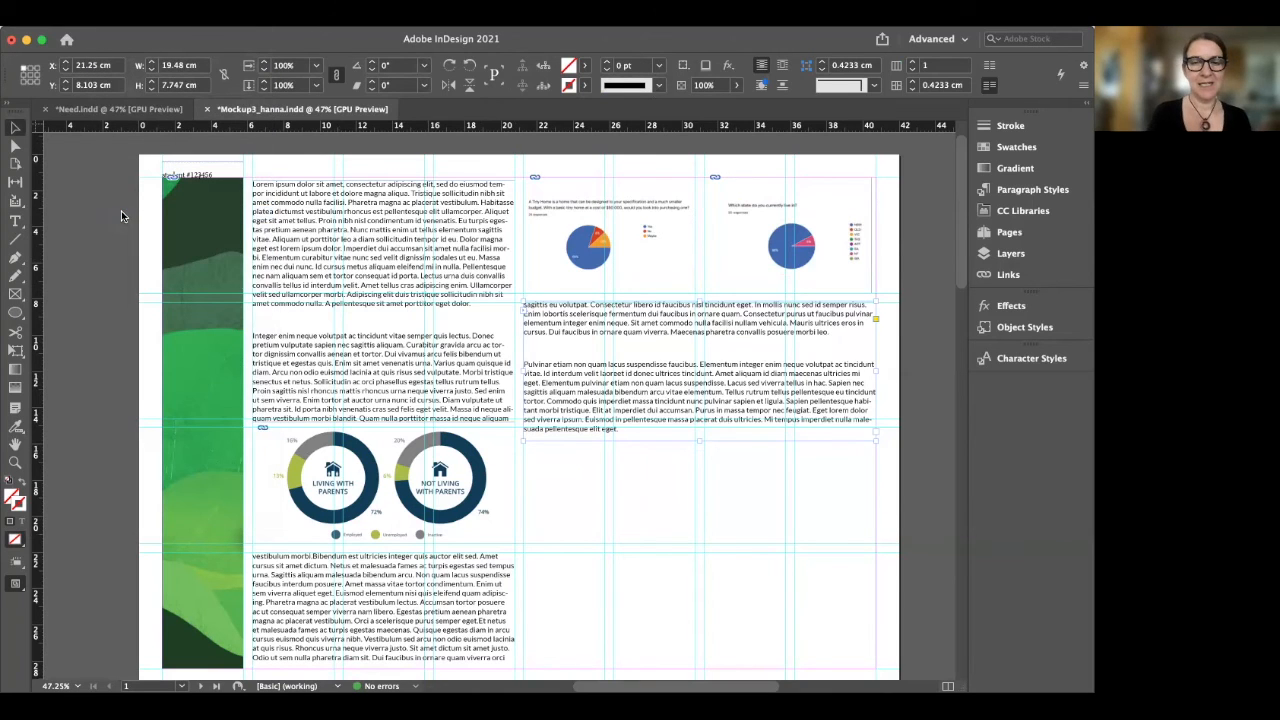